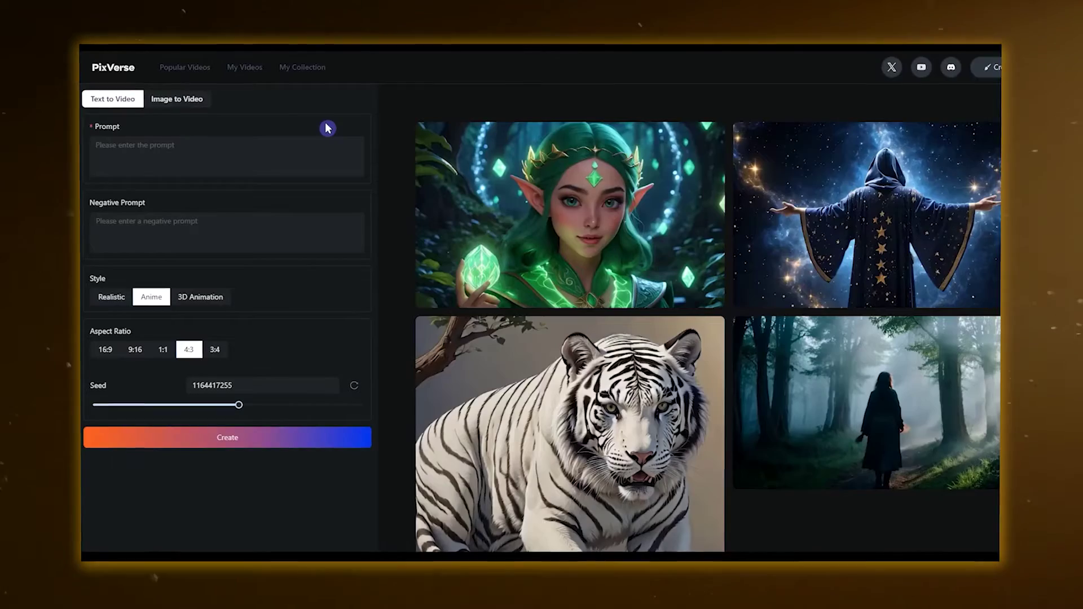
Open the witch-in-a-misty-forest clip in the detail player and scroll through its page.
left_click(279, 155)
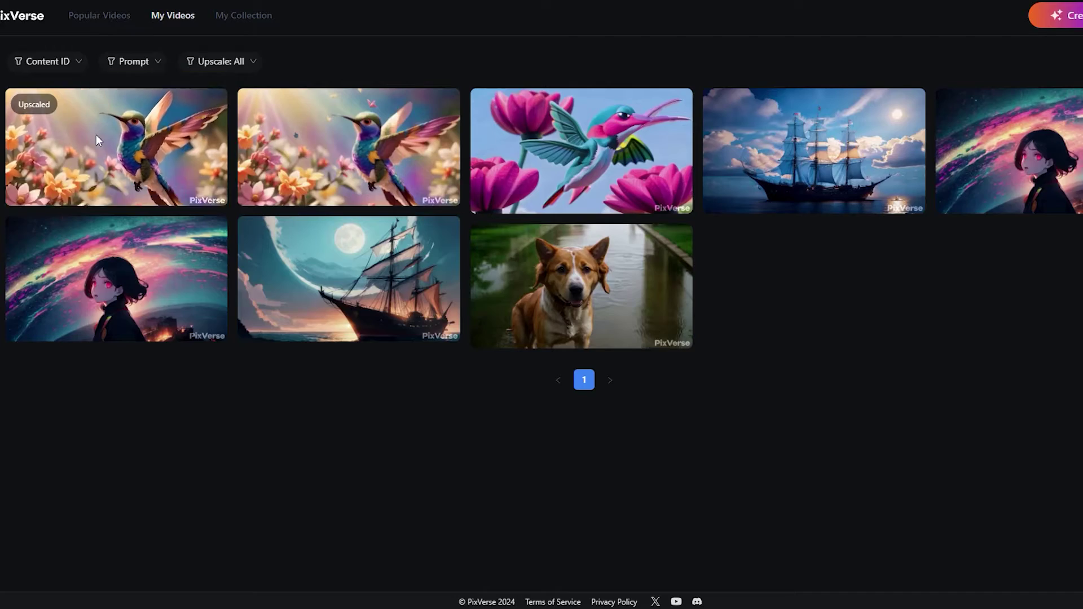
left_click(96, 137)
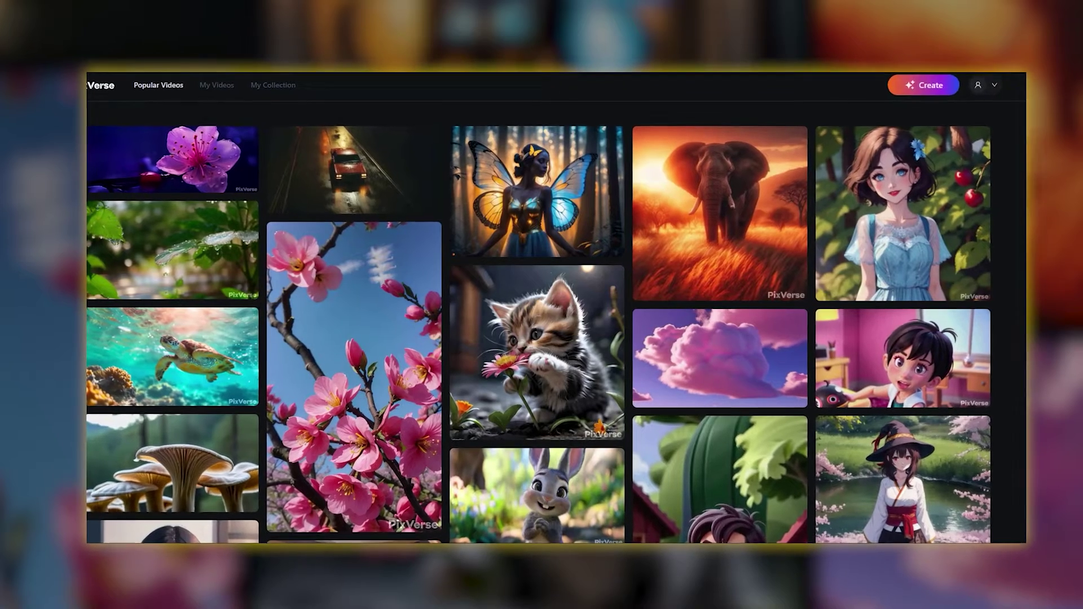
scroll(556, 316, "down", 3)
scroll(556, 316, "down", 10)
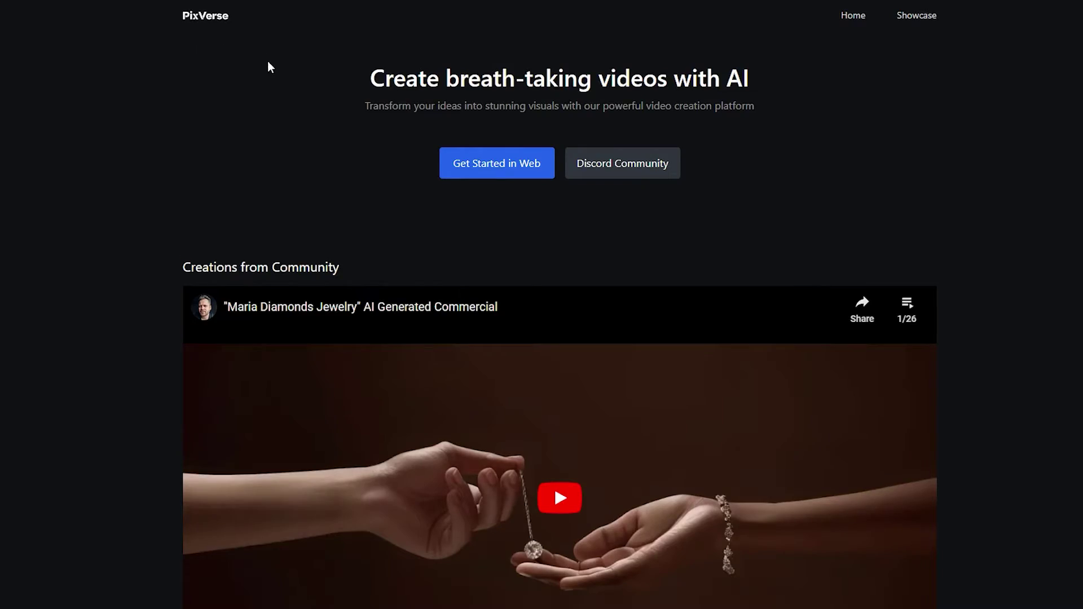
scroll(305, 128, "down", 5)
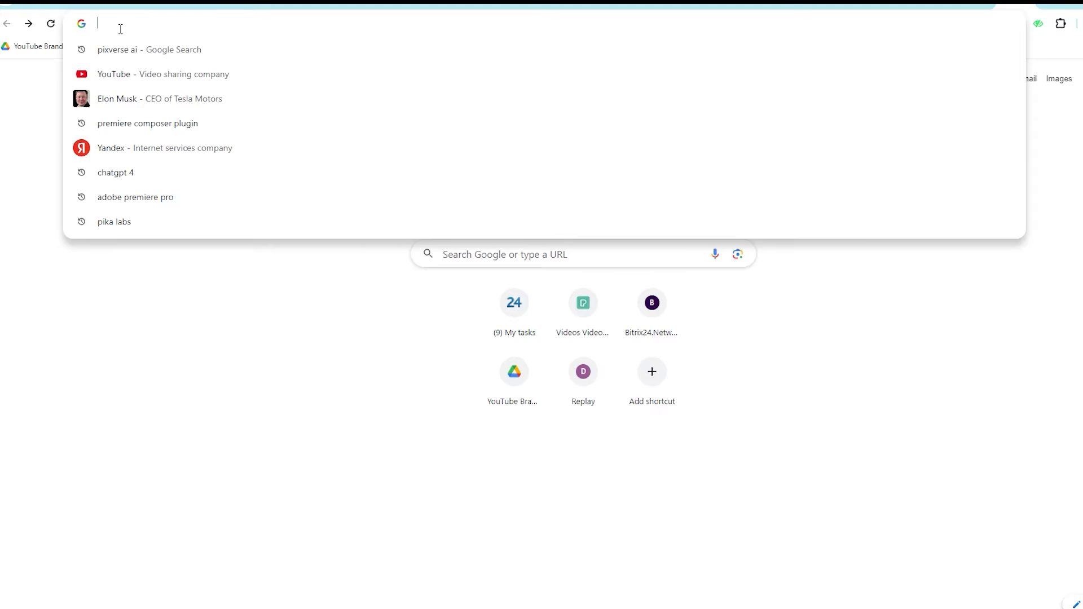
Search 'pixverse ai', open the pixverse.ai result and start PixVerse on the web.
type("pixverse ai")
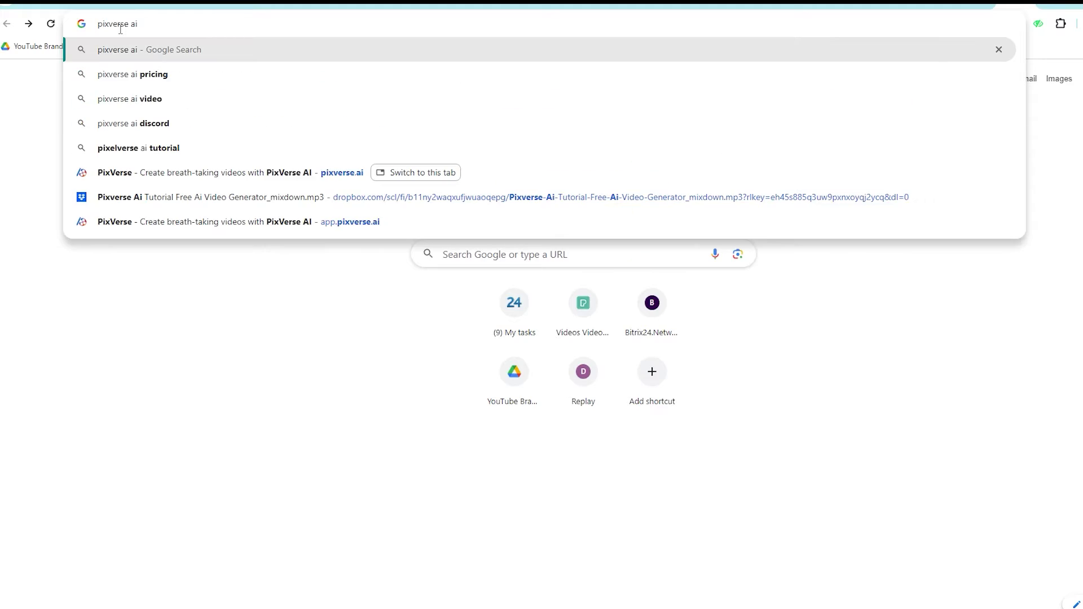
left_click(112, 52)
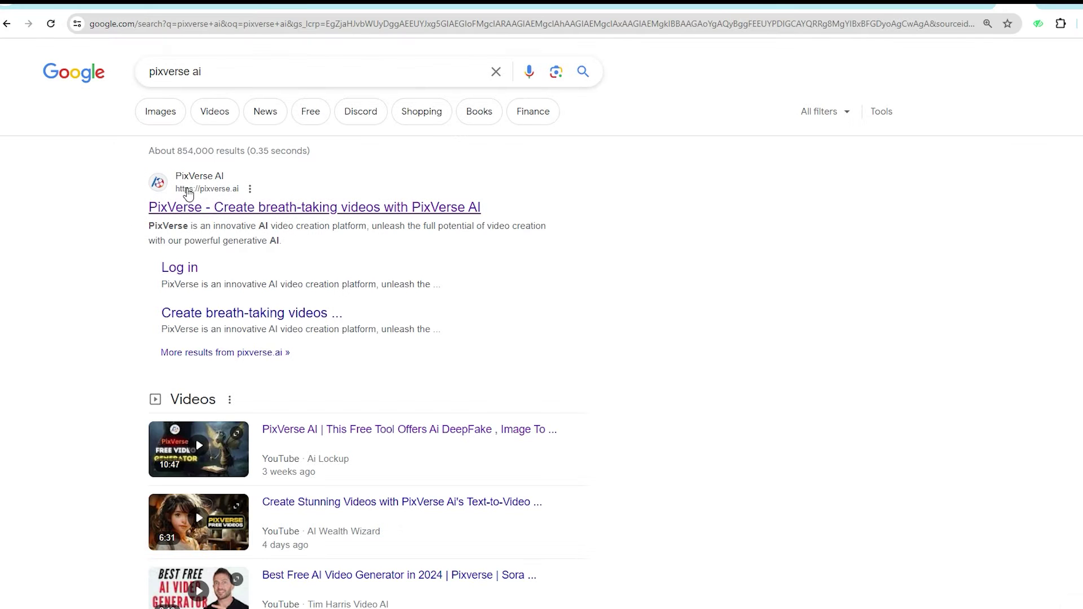
left_click(187, 195)
scroll(383, 202, "down", 14)
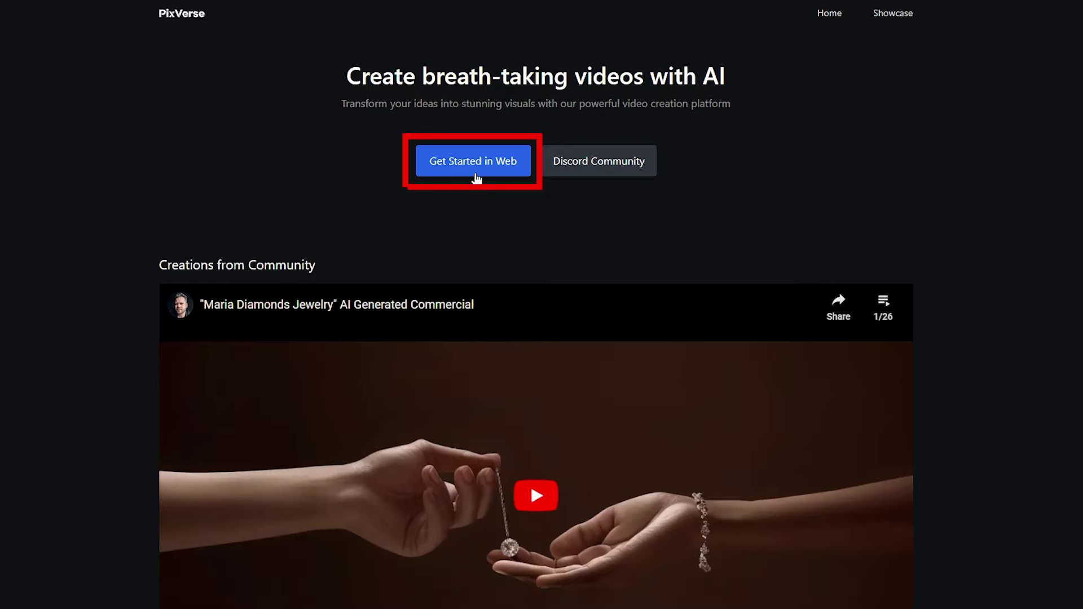
left_click(477, 176)
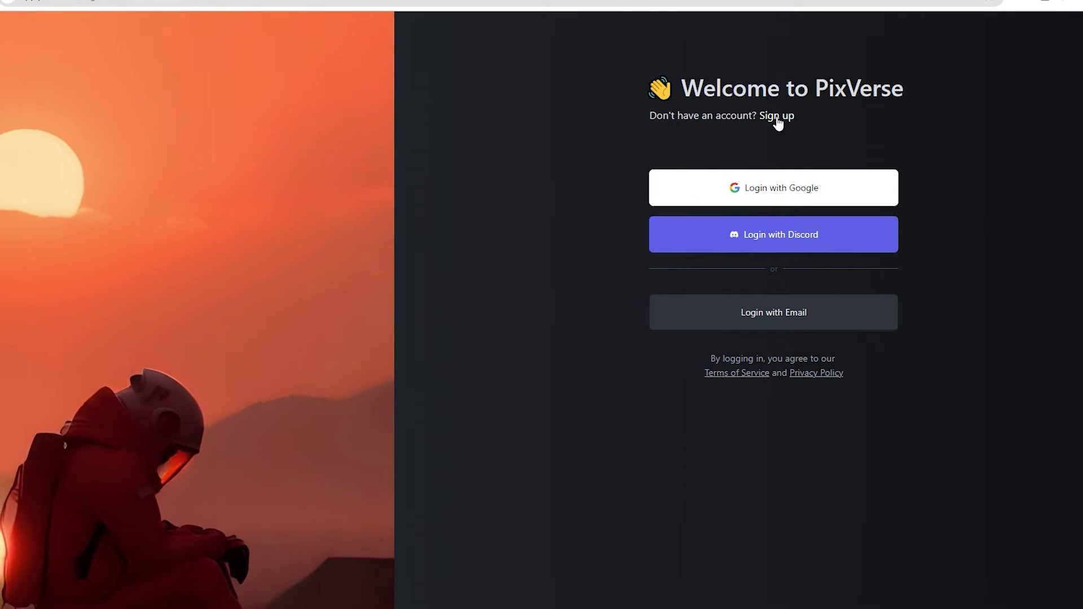
Sign up with an email, verification code and password, accepting the terms.
left_click(777, 116)
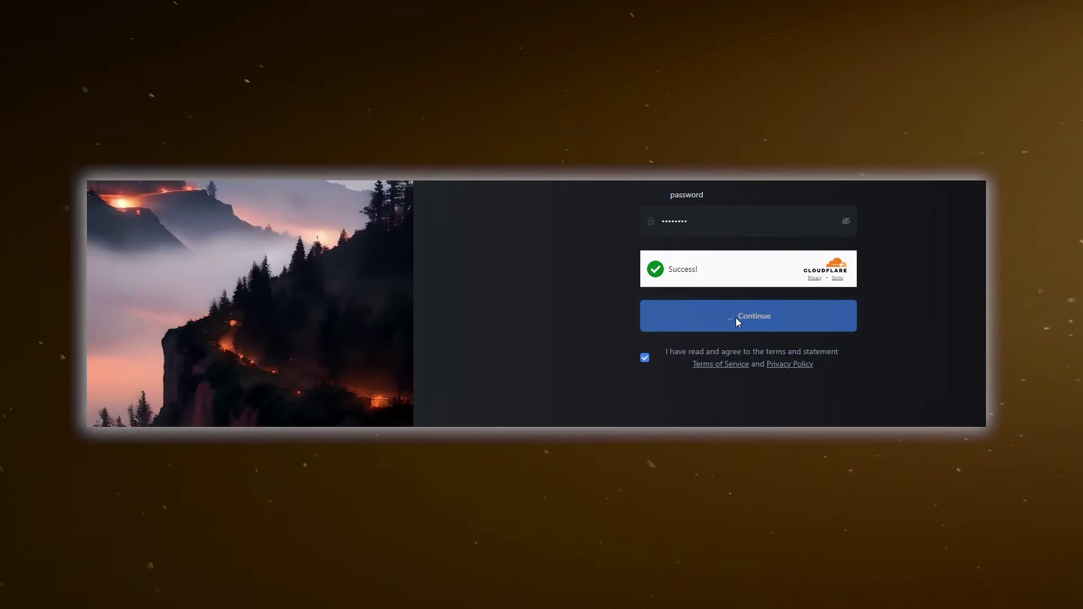
left_click(736, 317)
scroll(322, 294, "down", 8)
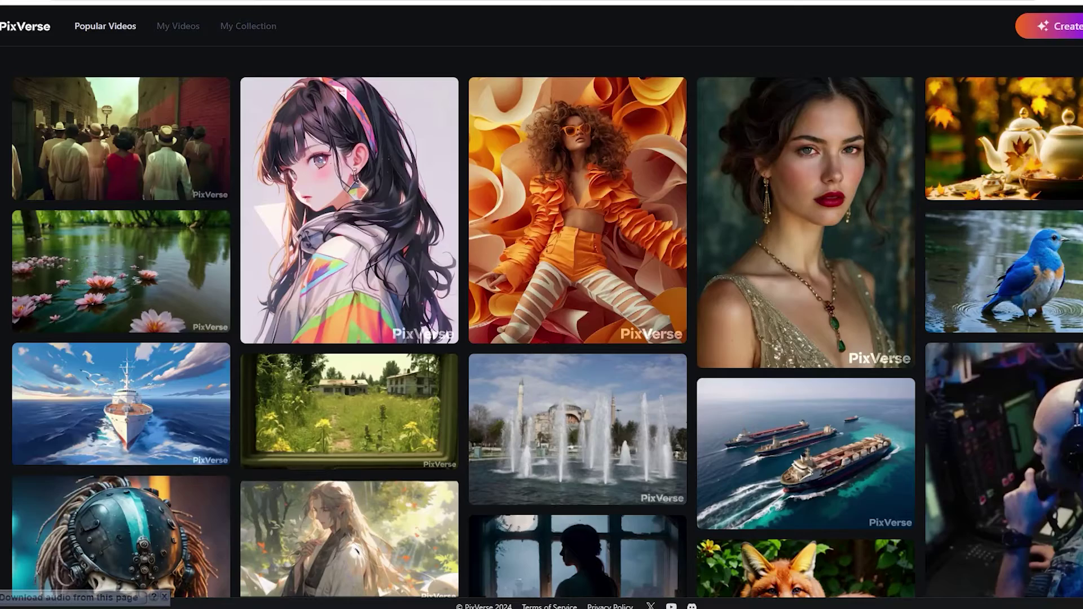
Scroll the Popular Videos grid and open the white cloud-dragon clip's Detail page.
scroll(542, 321, "down", 7)
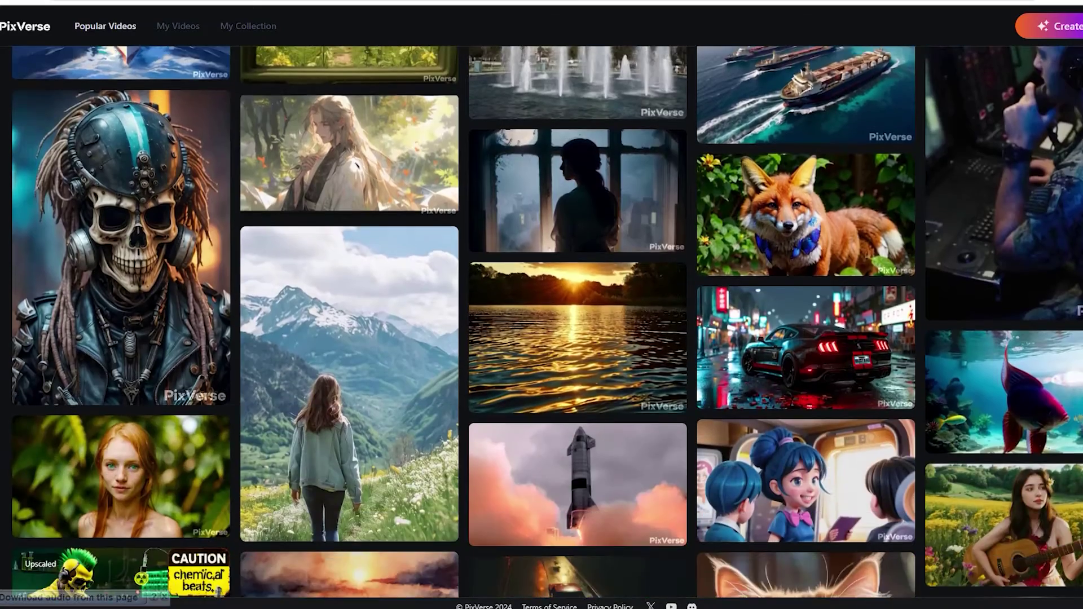
scroll(542, 321, "down", 4)
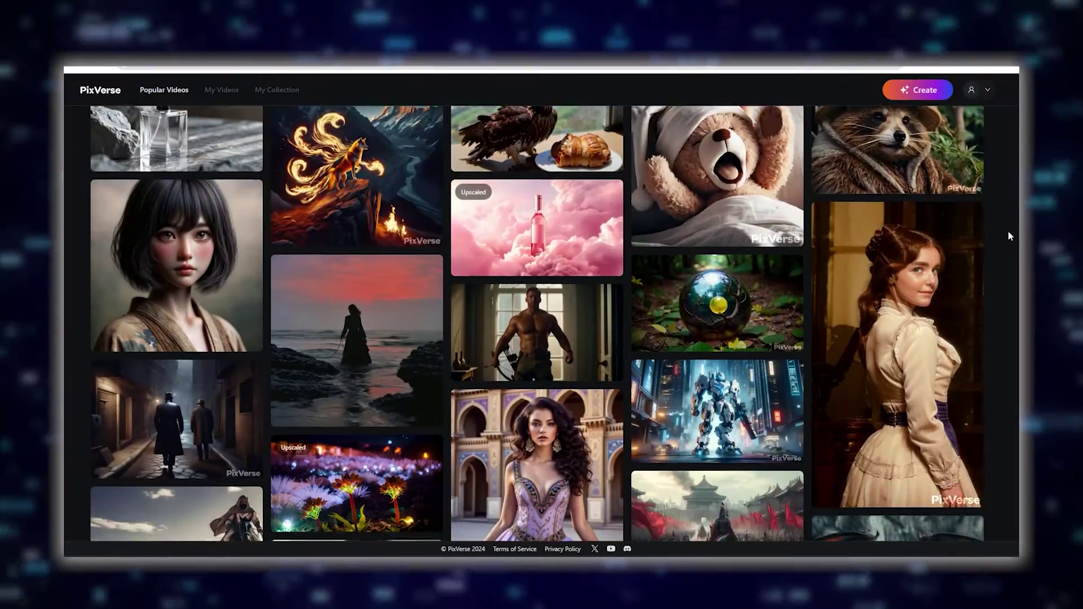
scroll(1007, 231, "down", 3)
scroll(1007, 232, "down", 12)
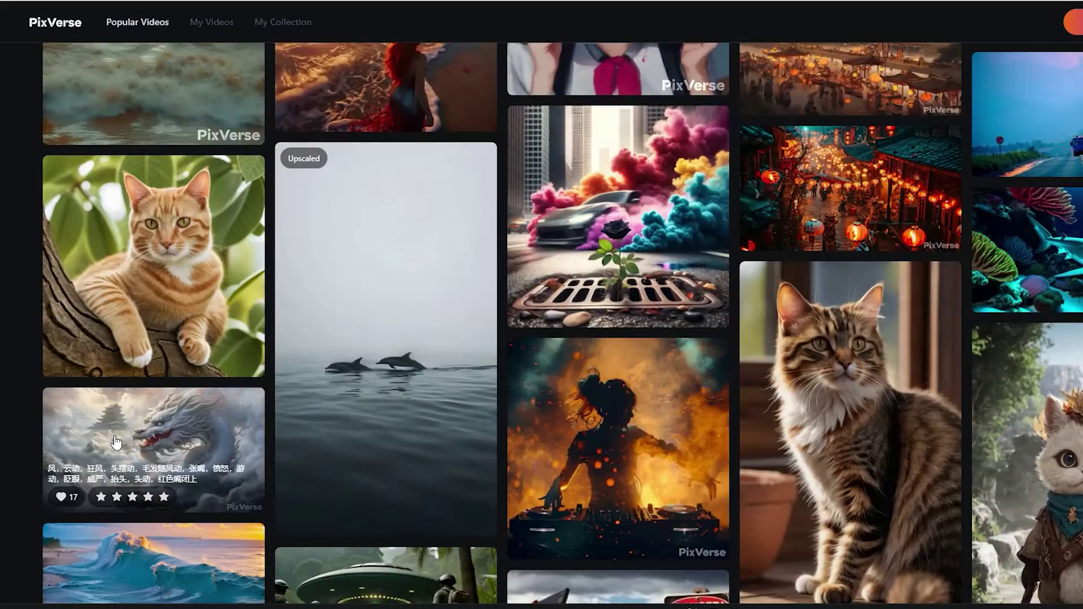
left_click(110, 434)
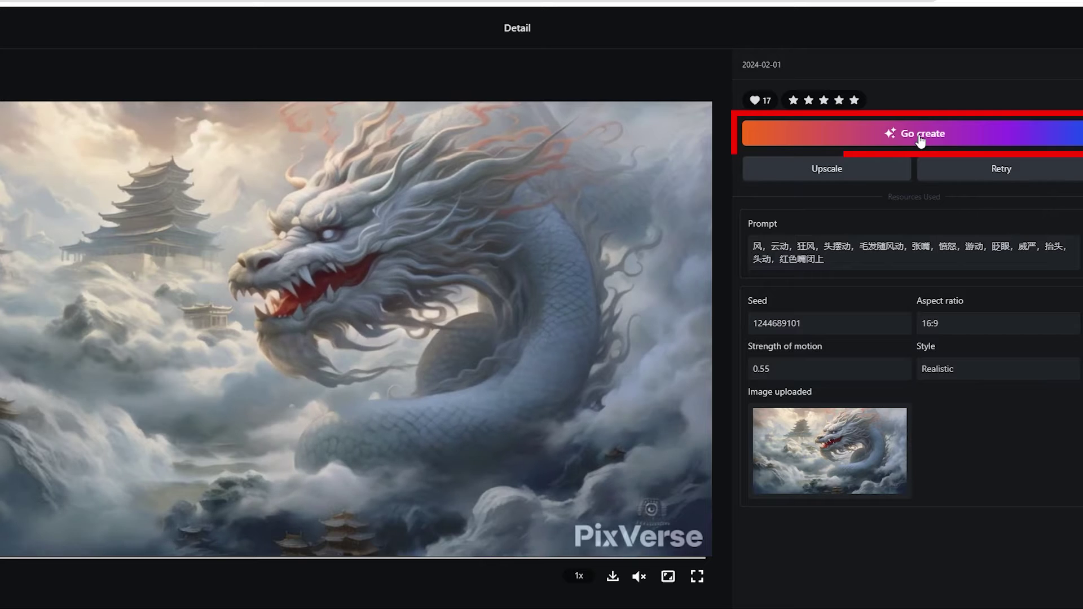
Start a new creation with Go create from the dragon clip's Detail page.
left_click(928, 138)
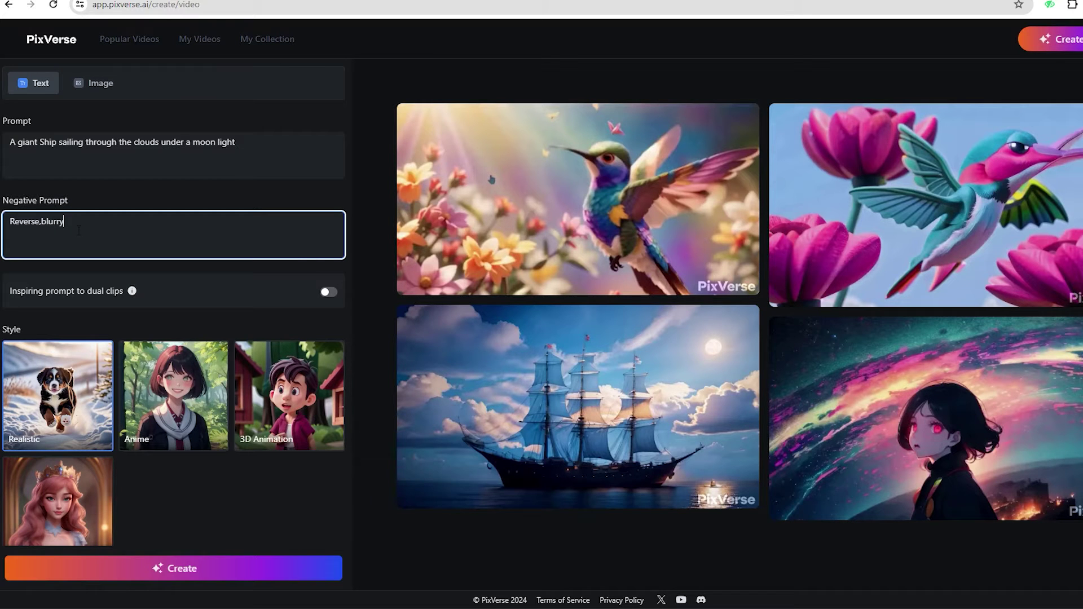
Pick the 3D Animation style, keep 16:9 and create the ship clip.
scroll(82, 231, "down", 4)
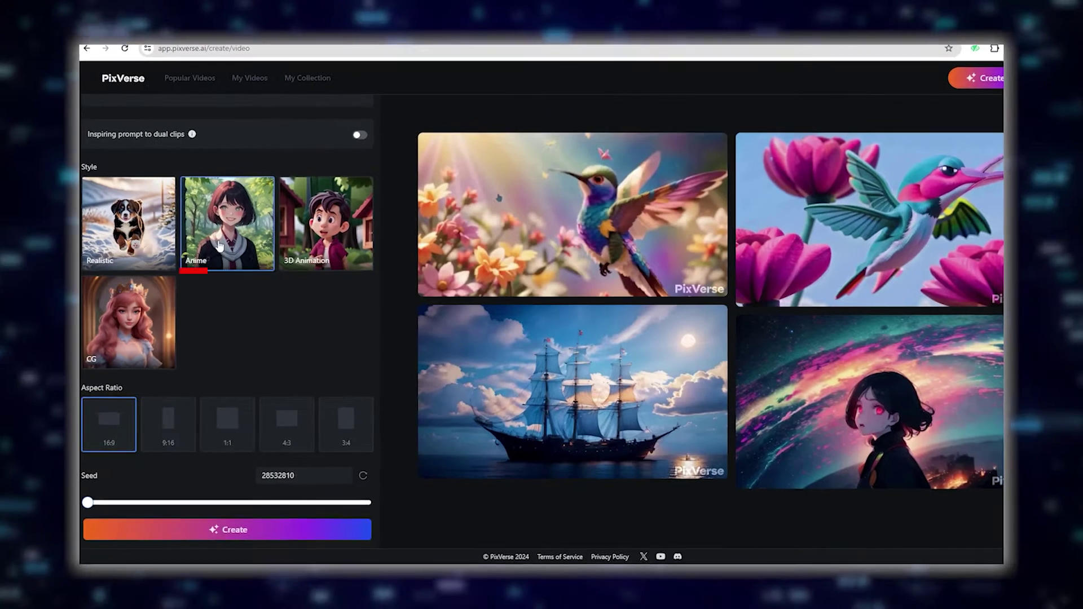
left_click(163, 235)
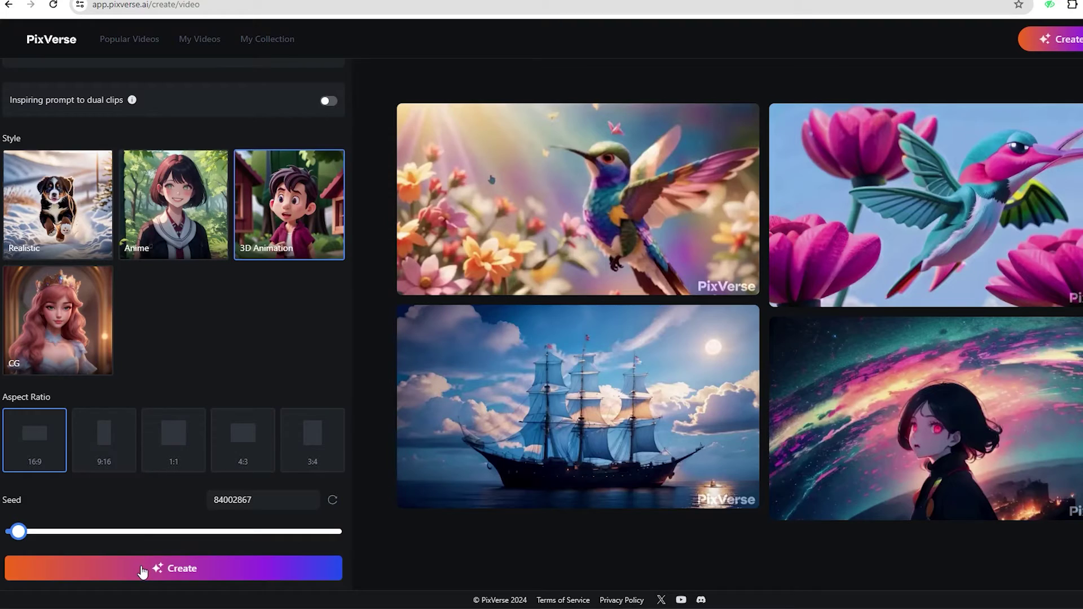
left_click(142, 568)
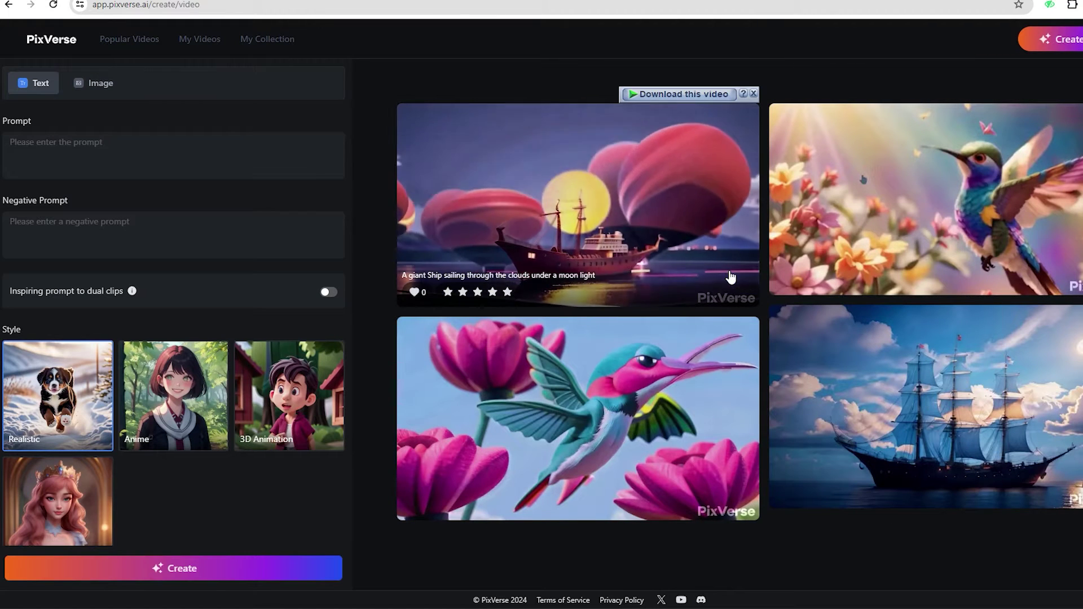
Open the new ship clip's details and upscale it.
left_click(618, 232)
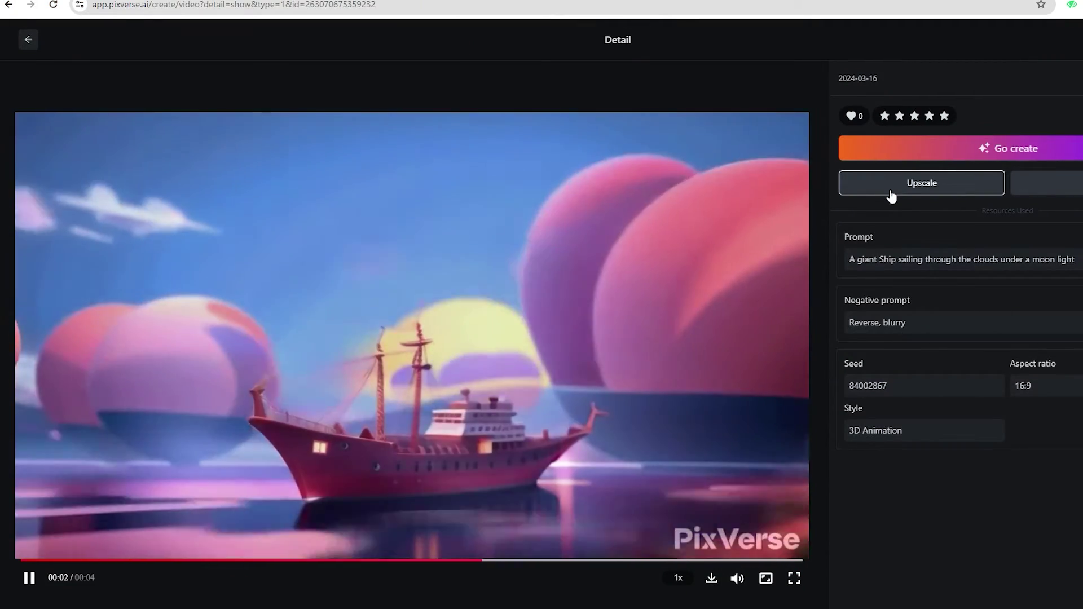
left_click(890, 194)
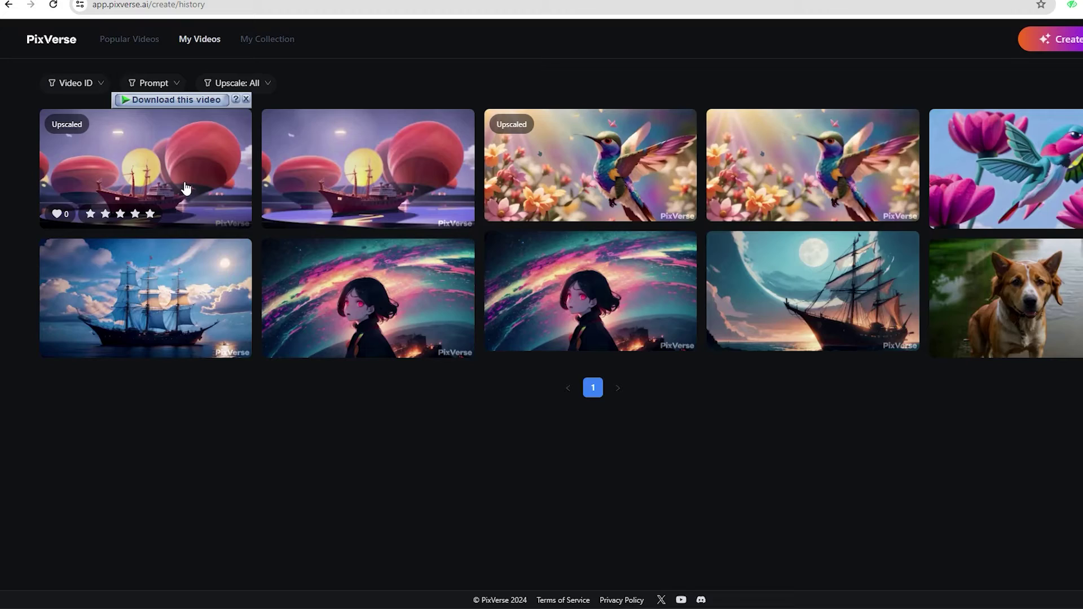
Open the upscaled ship clip, then generate 'Bunny eating berries' with negative prompt 'blue berries'.
left_click(182, 184)
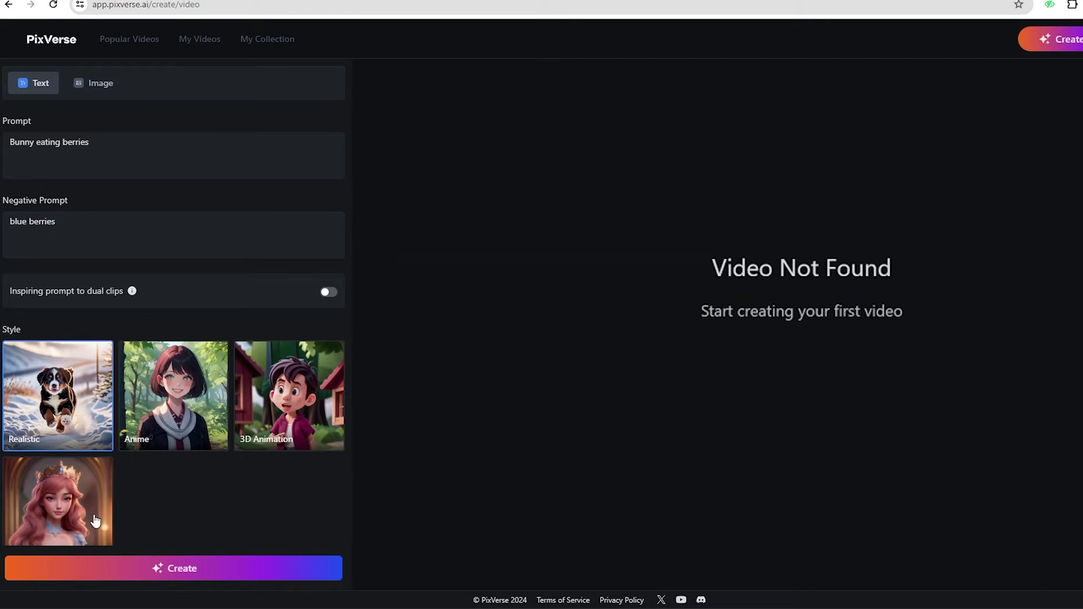
left_click(135, 567)
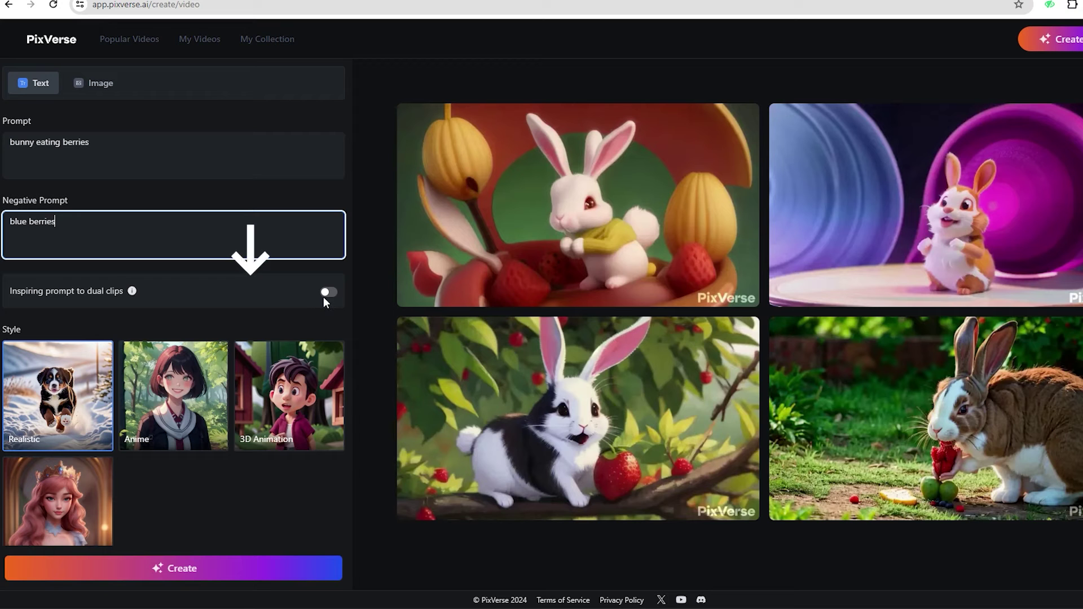
Turn on the dual-clip Inspiring prompt and generate Realistic bunny eating berries clips.
left_click(329, 293)
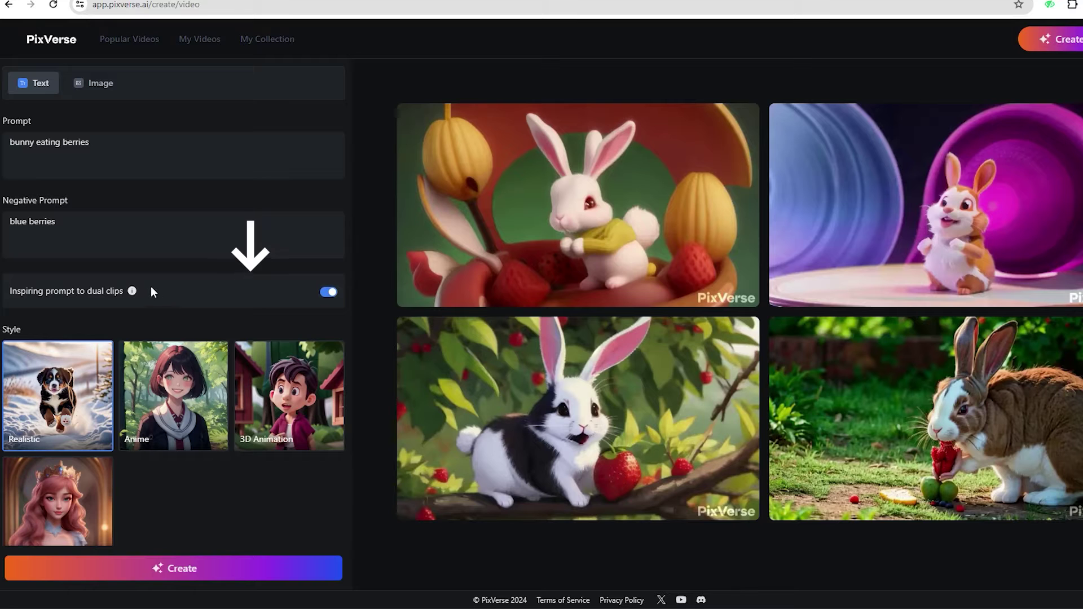
mouse_move(133, 293)
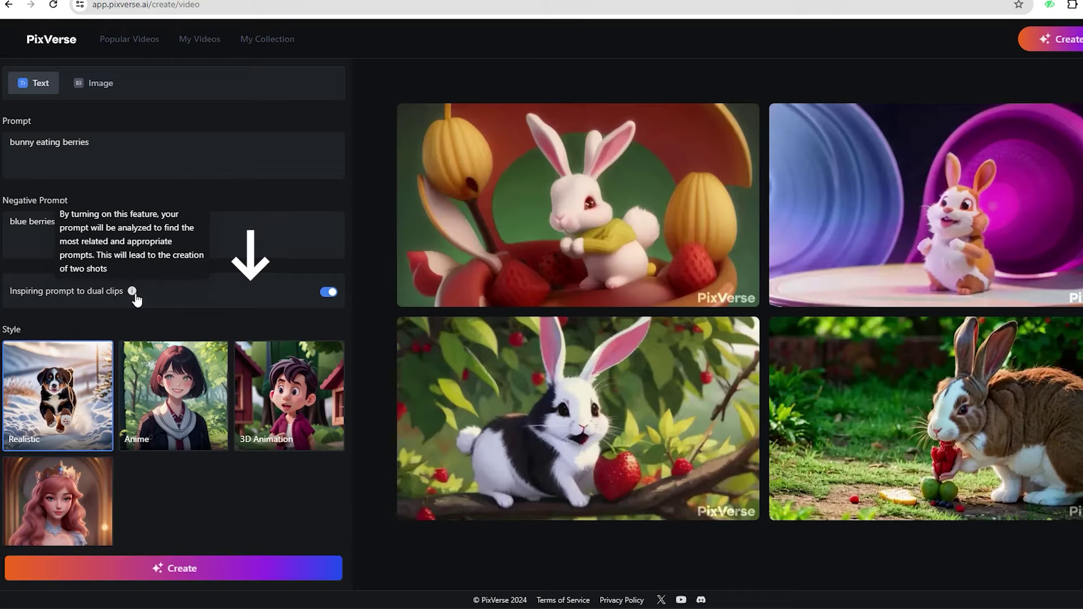
left_click(147, 570)
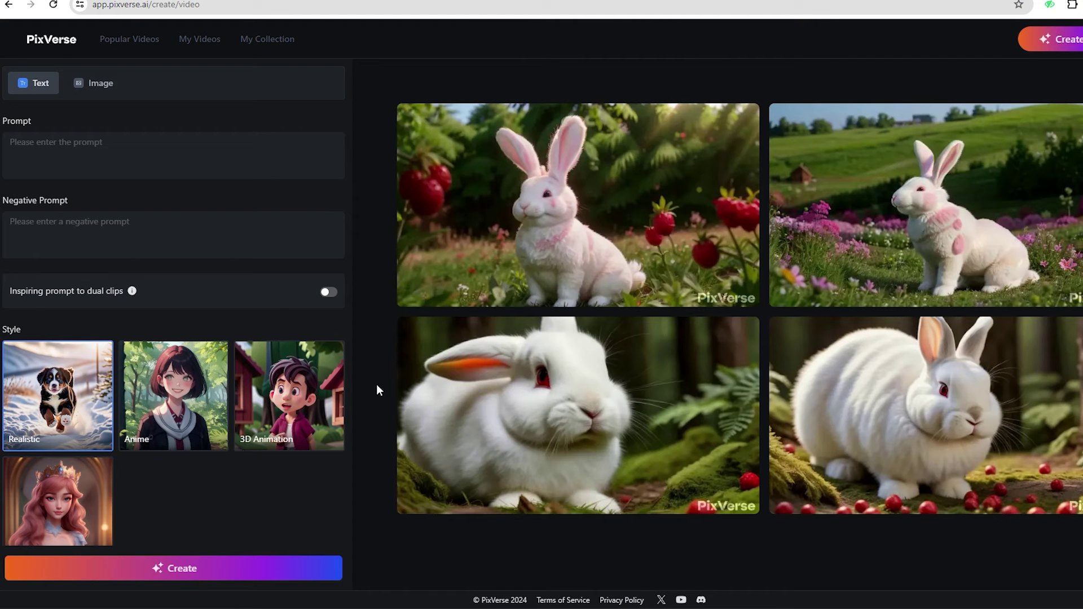
left_click(97, 84)
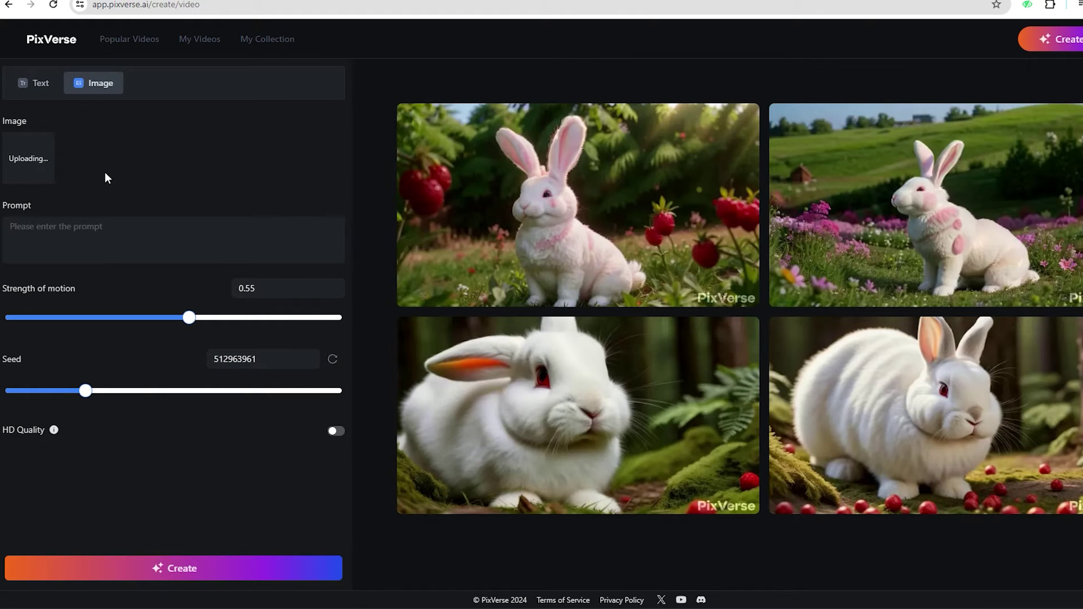
Prompt 'Sun flowers moving to the sunlight.' on the sunflower image, set motion strength 0.65, and create.
left_click(72, 229)
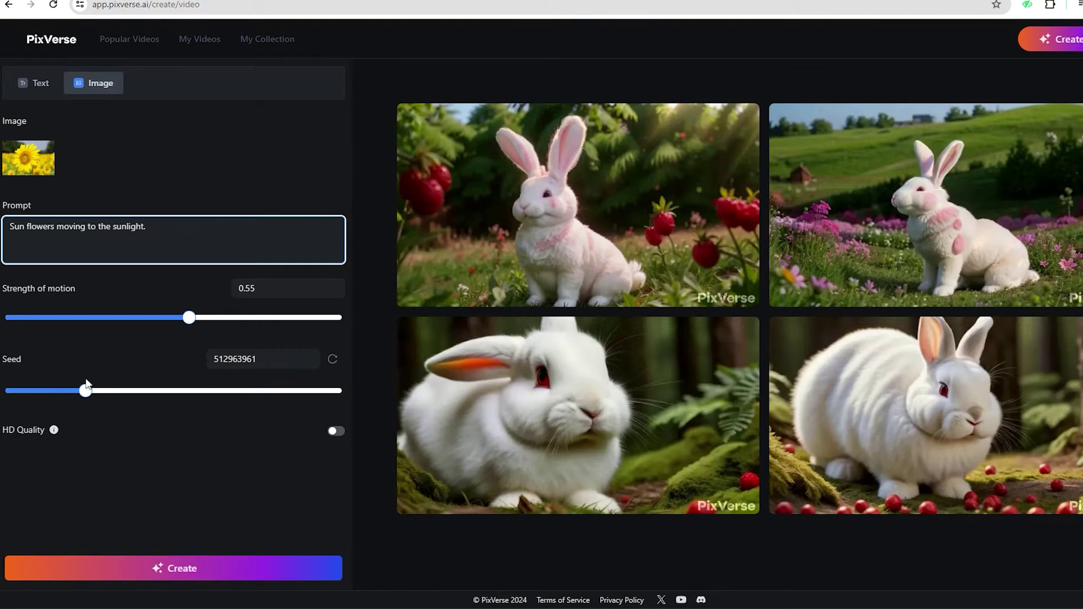
left_click(175, 326)
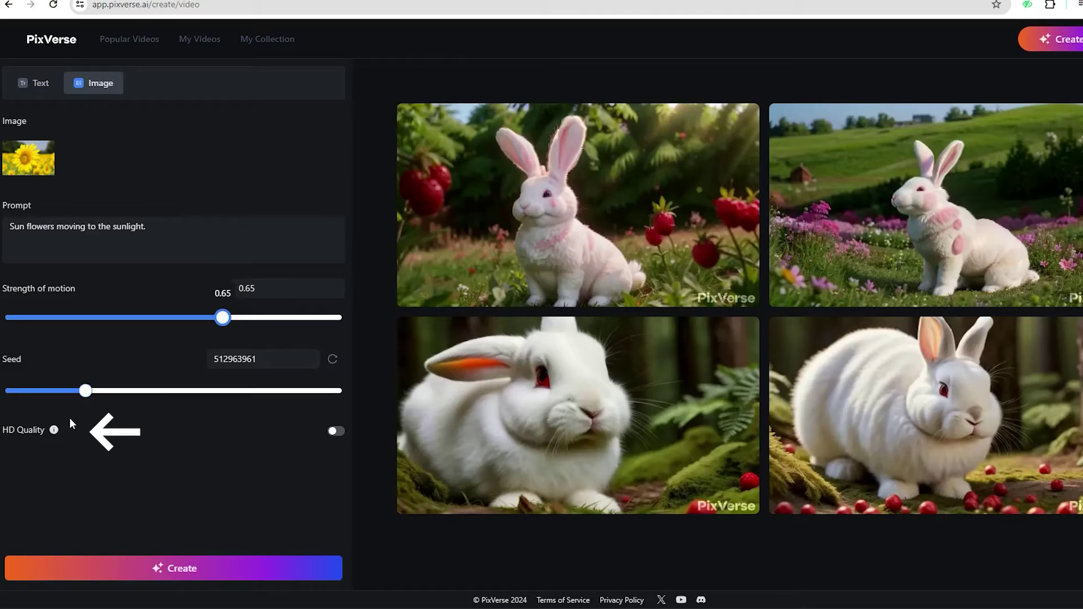
mouse_move(102, 418)
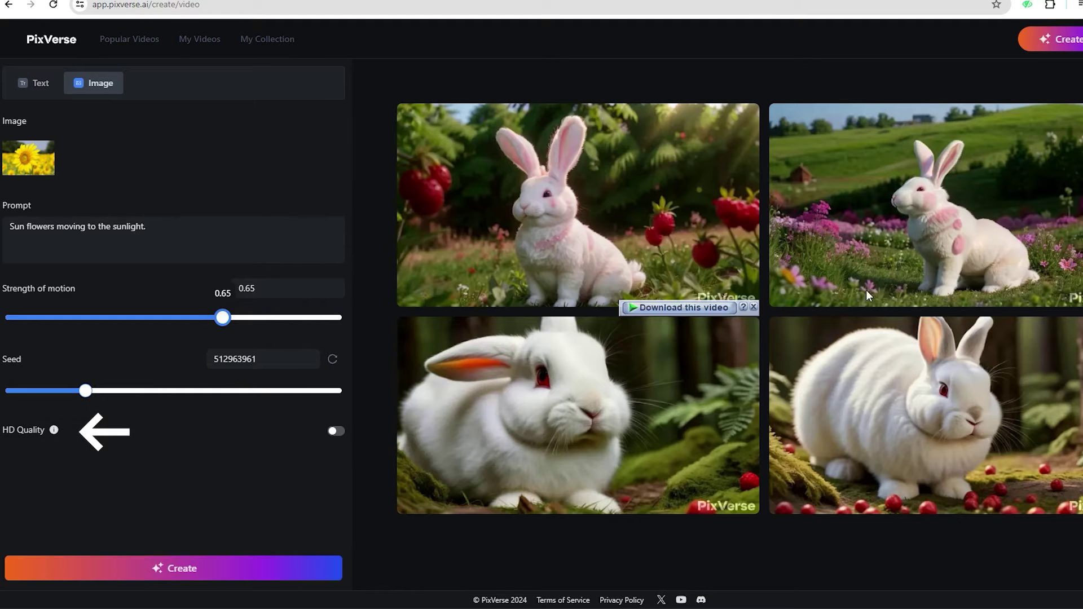
left_click(191, 557)
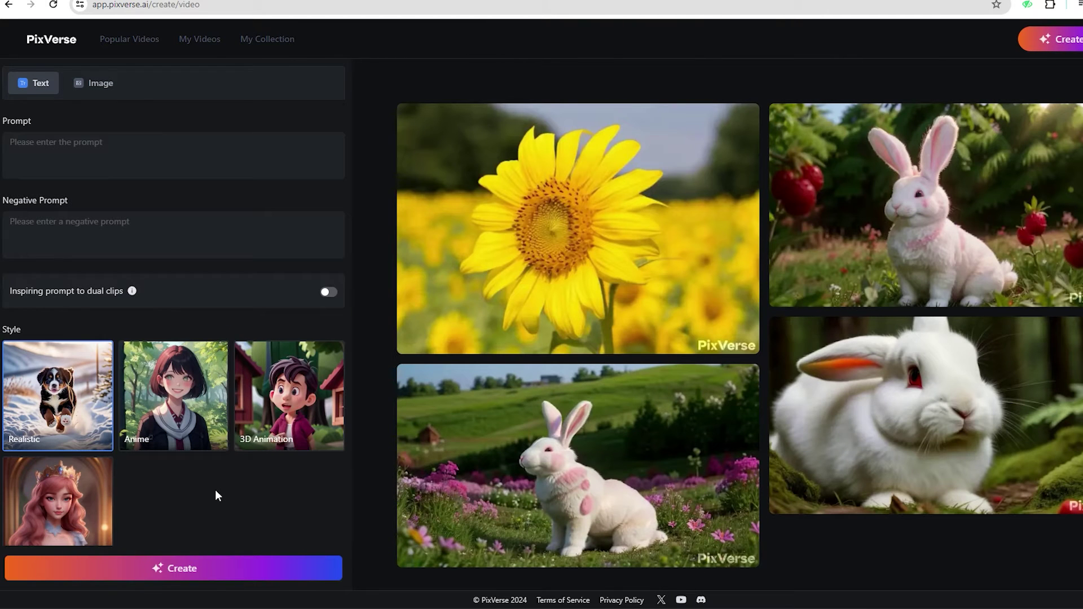
left_click(534, 255)
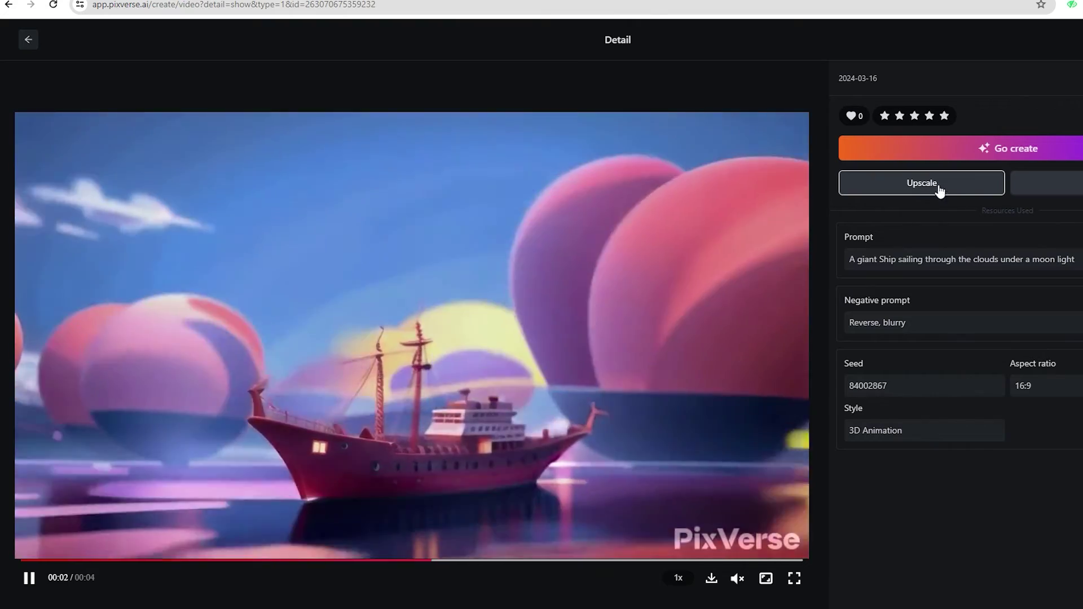
left_click(930, 193)
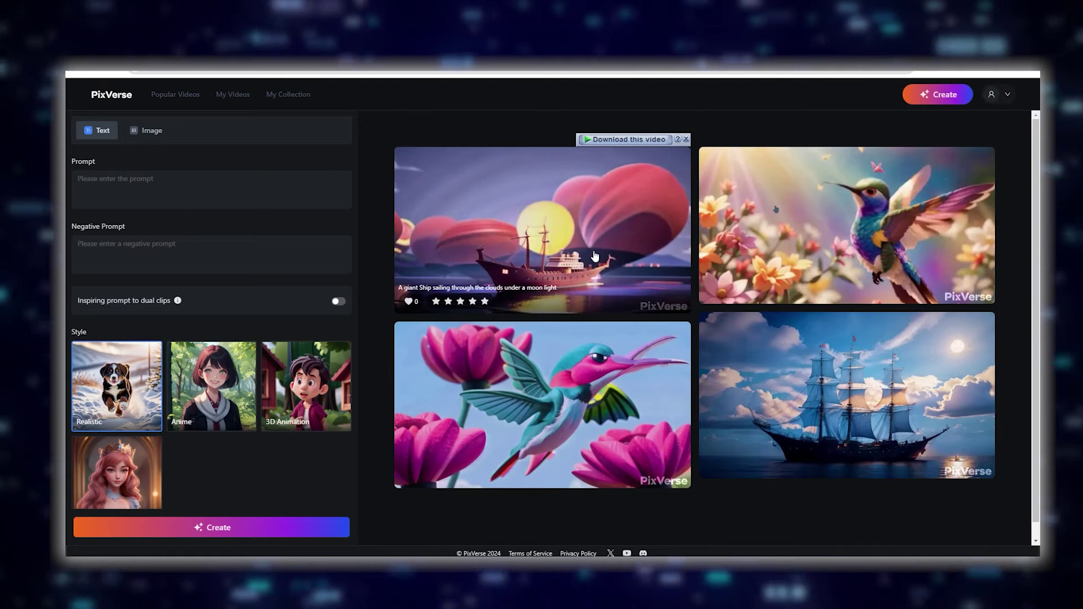
left_click(587, 254)
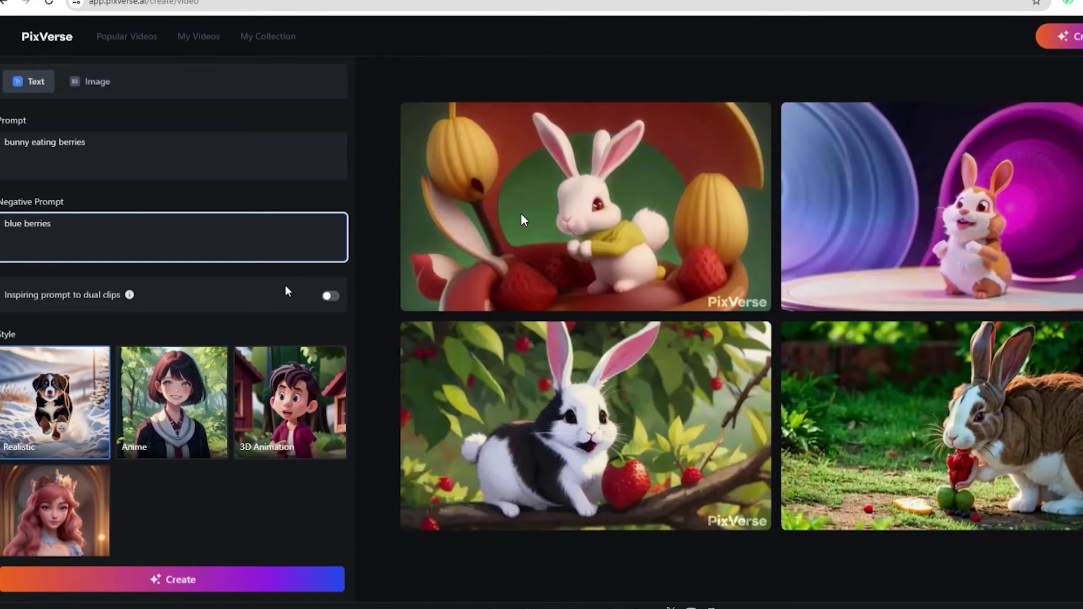
left_click(401, 283)
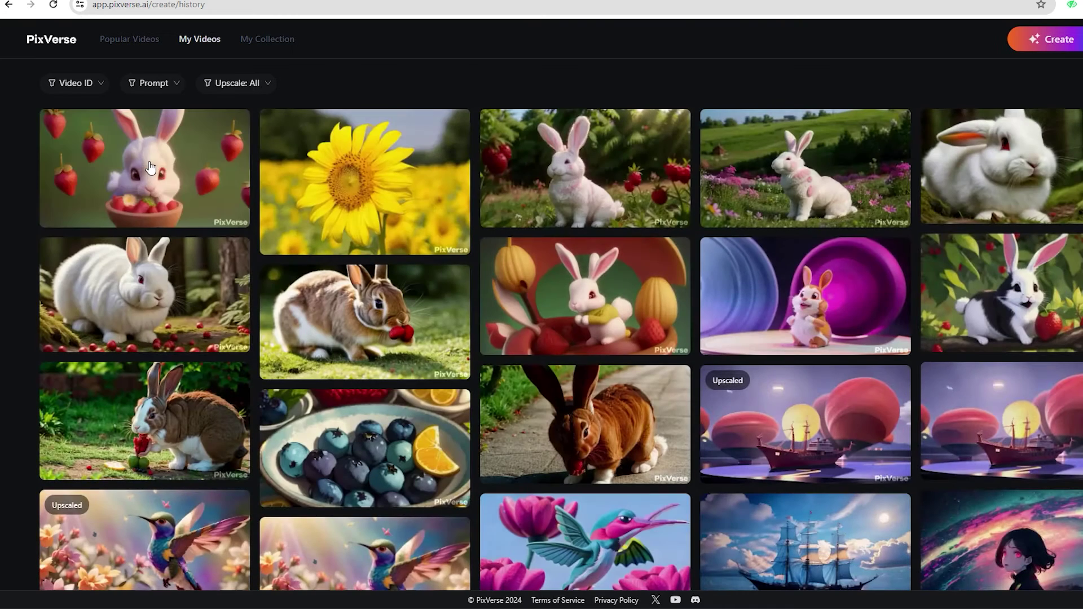
From the strawberry bowl bunny clip's Detail page, retry the anime bunny clip.
left_click(150, 168)
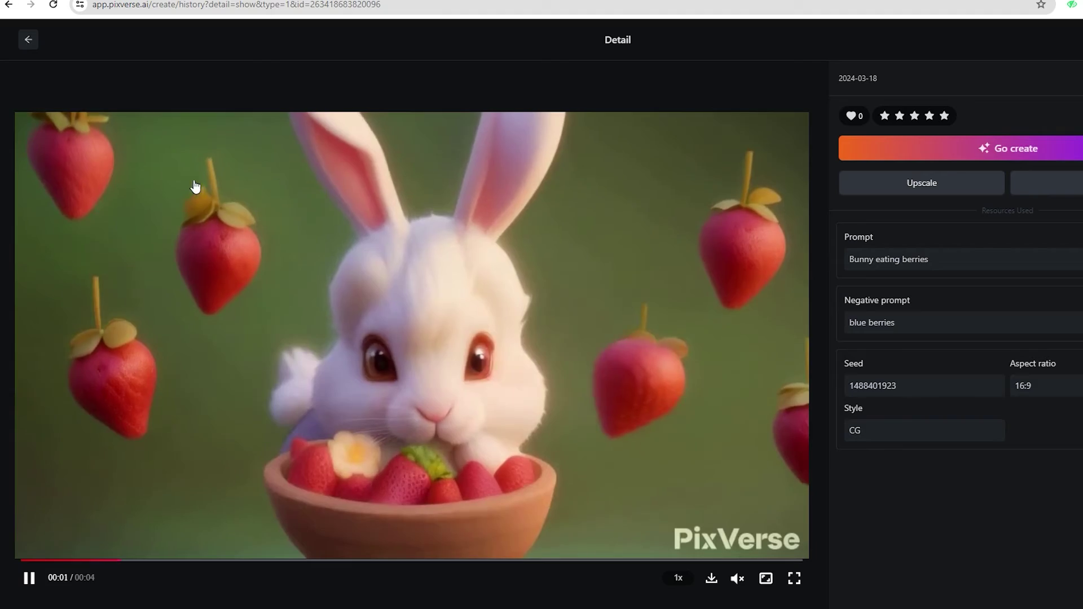
scroll(410, 331, "down", 1)
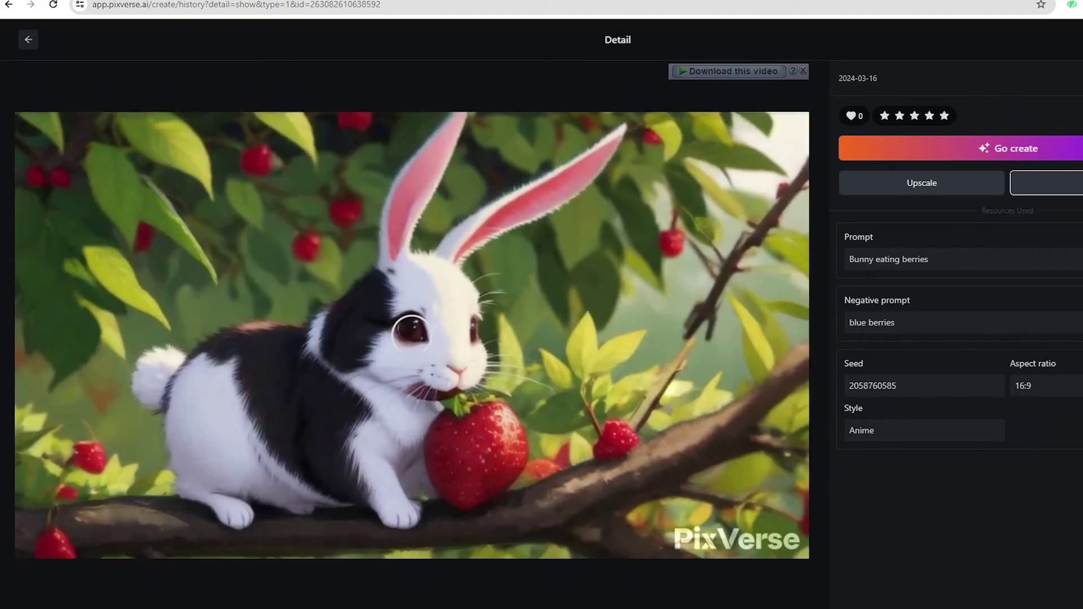
left_click(1046, 183)
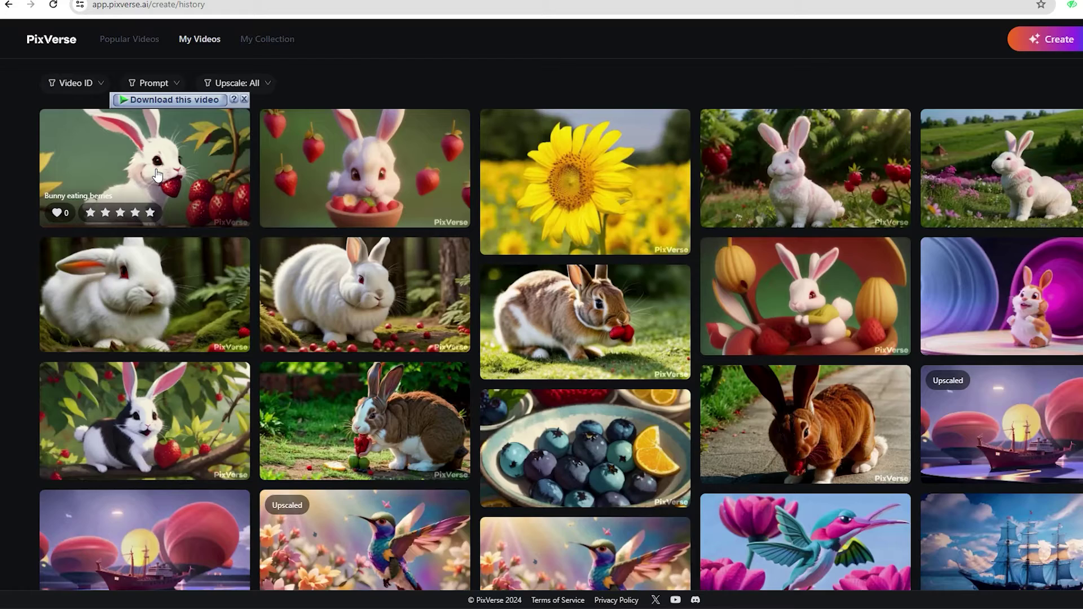
Open the Bunny eating berries clip's Detail page and scroll through it.
left_click(157, 175)
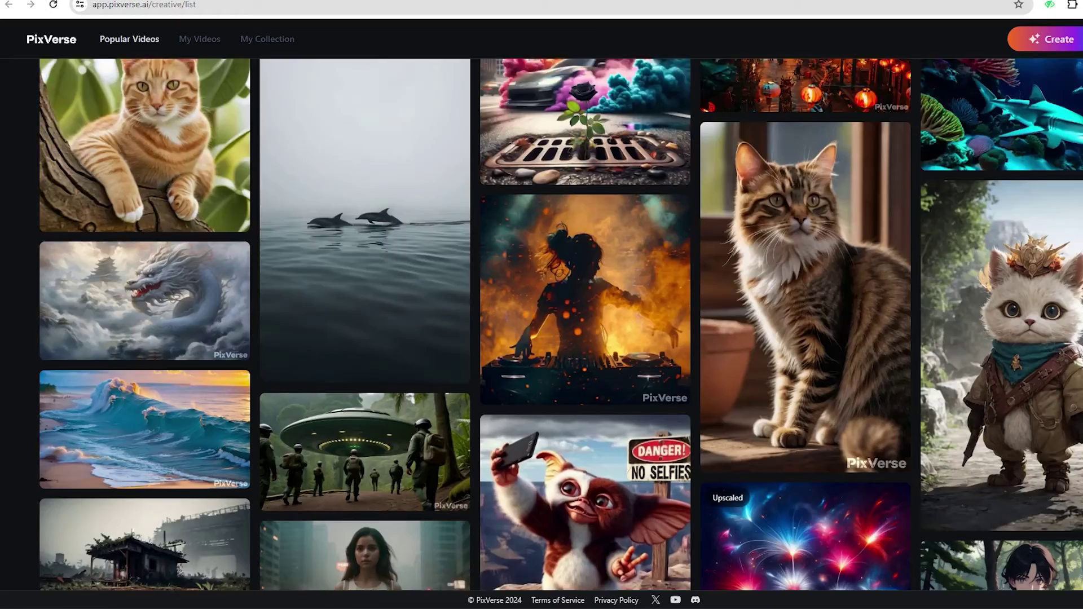
scroll(541, 325, "down", 5)
scroll(542, 324, "down", 2)
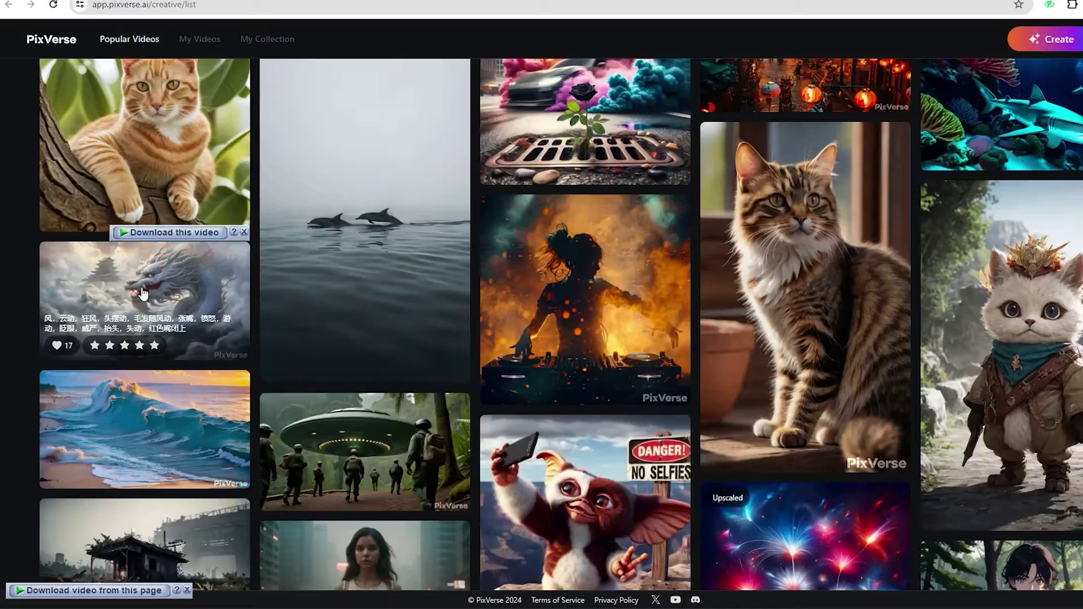
View the dragon clip's details in Popular Videos, then again from My Collection.
left_click(140, 287)
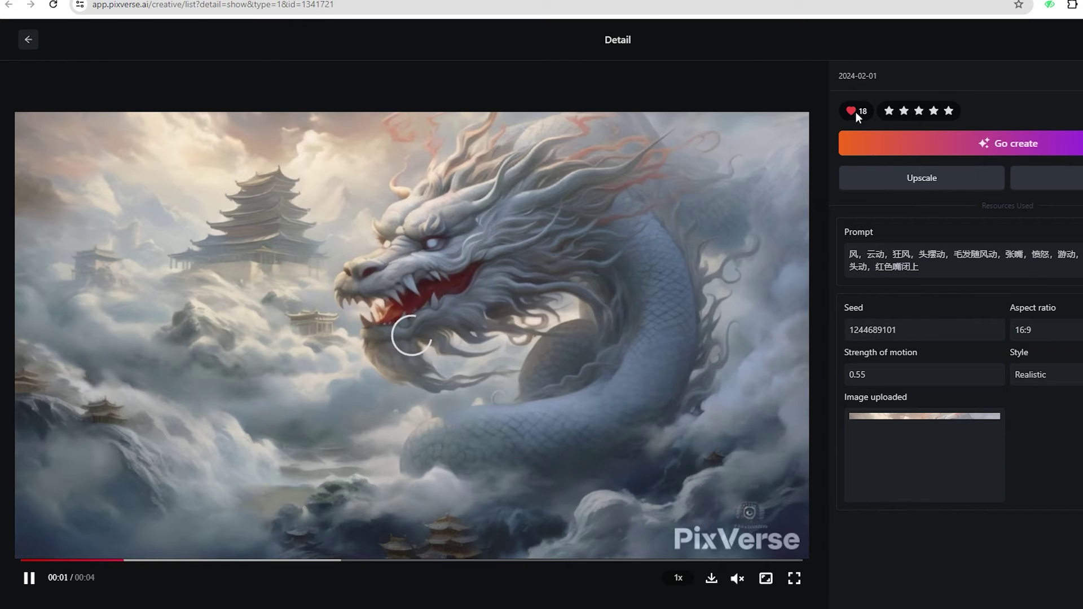
left_click(29, 40)
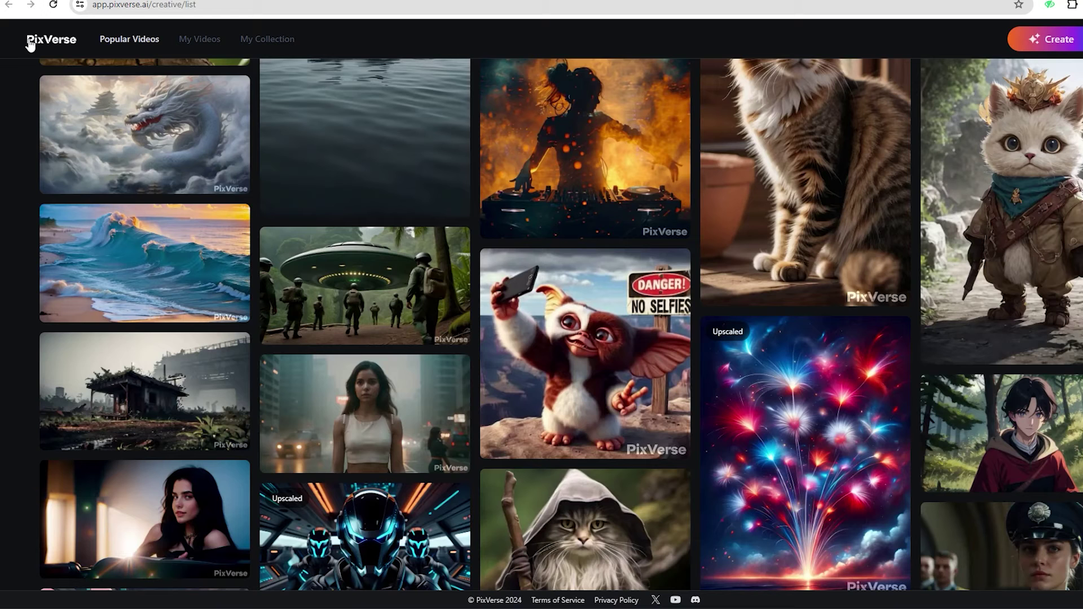
left_click(266, 44)
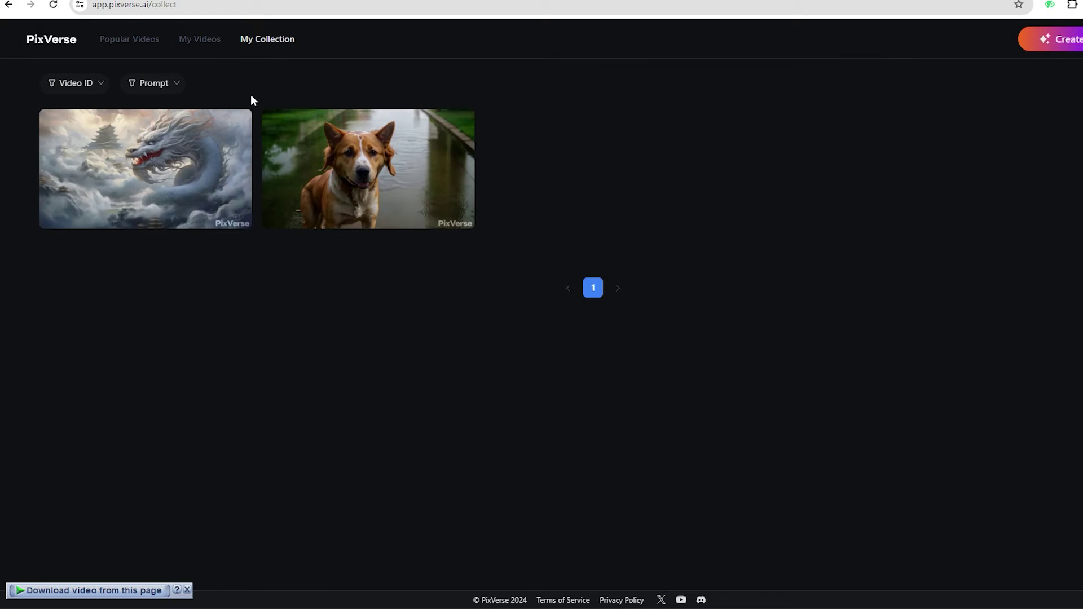
mouse_move(212, 161)
left_click(167, 169)
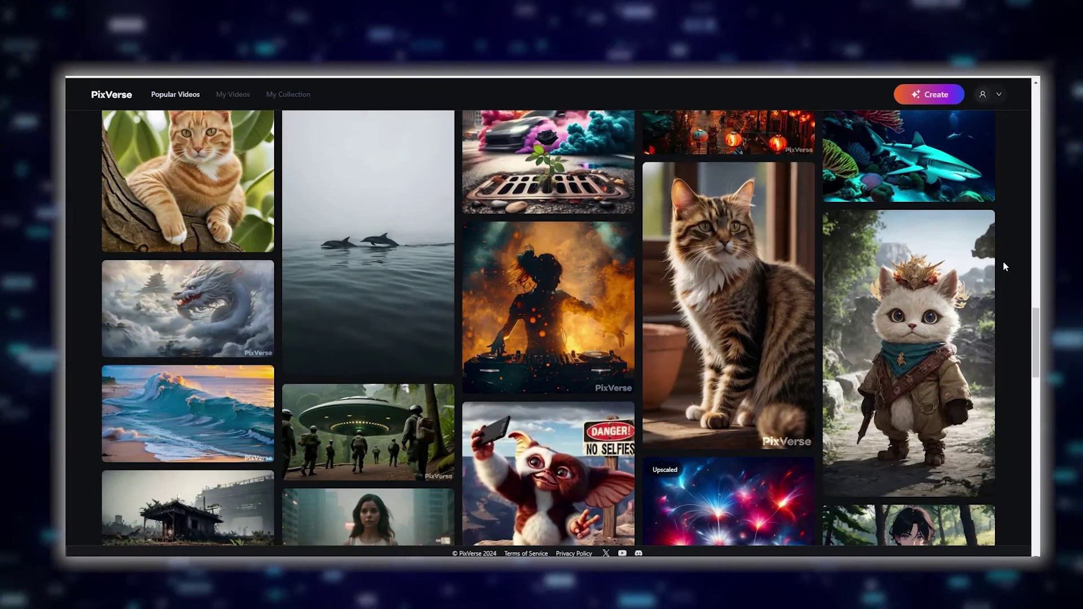
Open the dog in rain clip's details and return to the Popular Videos gallery.
scroll(1003, 261, "down", 5)
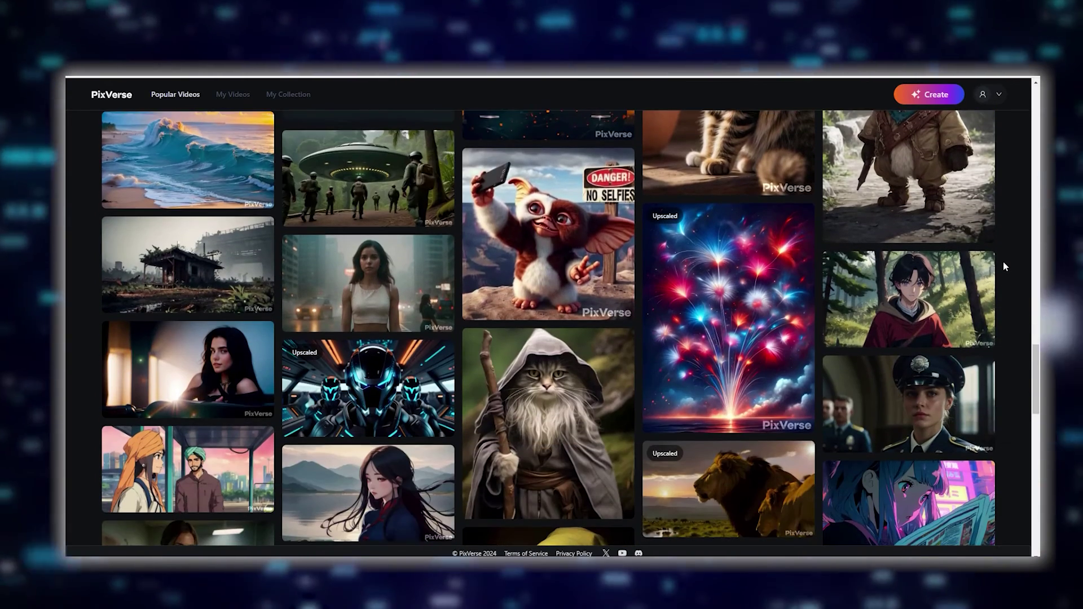
scroll(1003, 266, "down", 2)
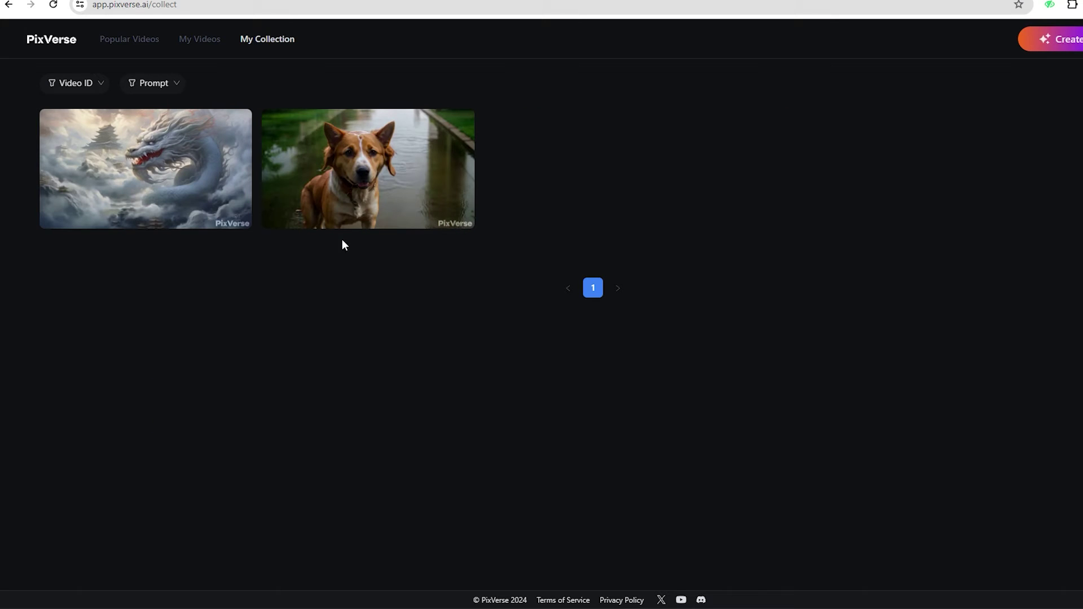
mouse_move(350, 225)
left_click(368, 183)
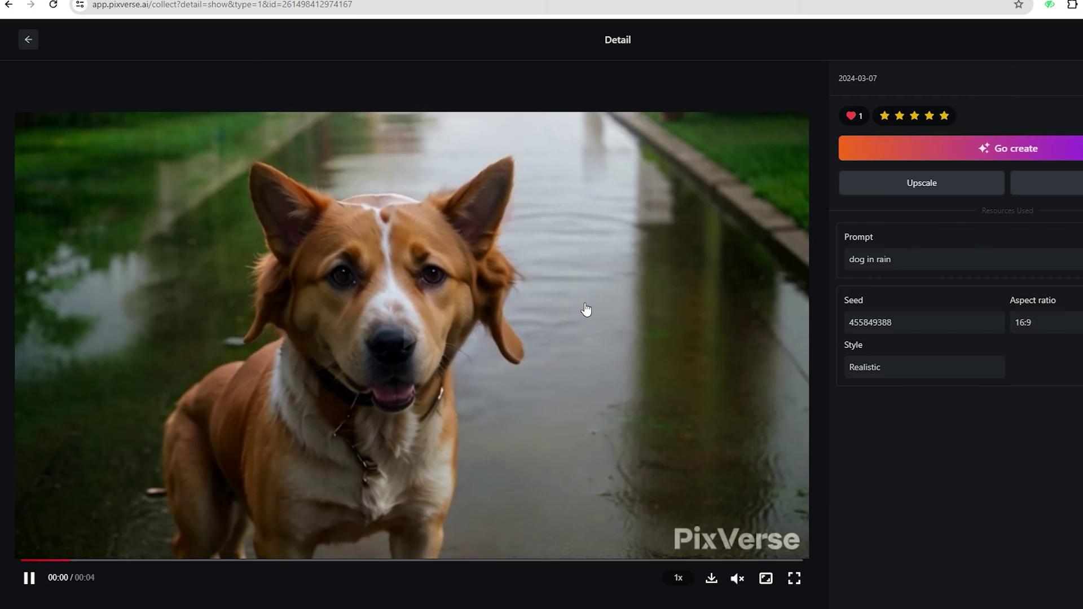
key("alt+Left")
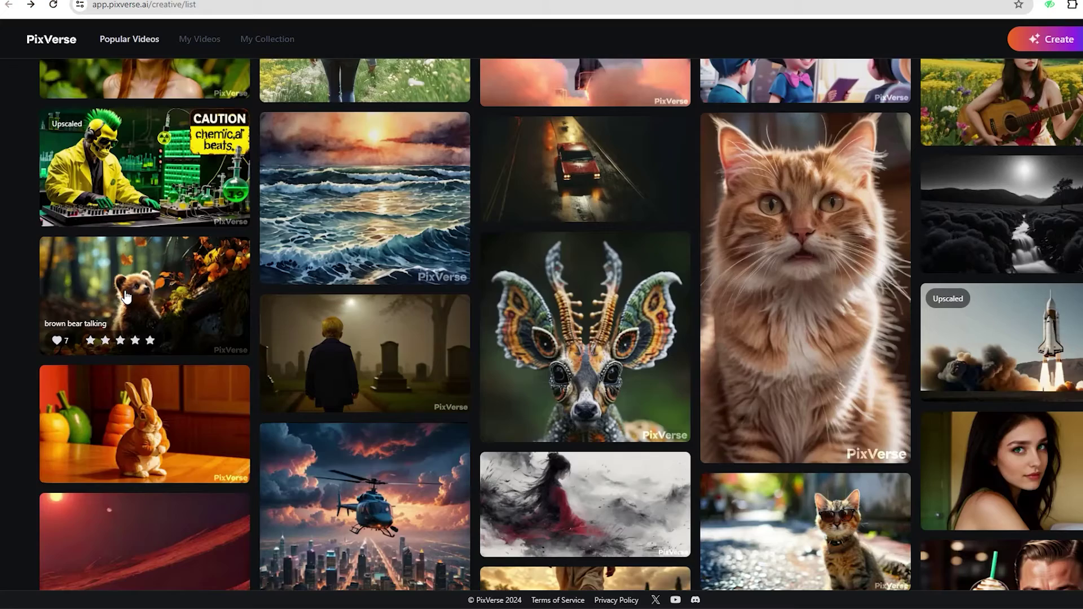
left_click(129, 280)
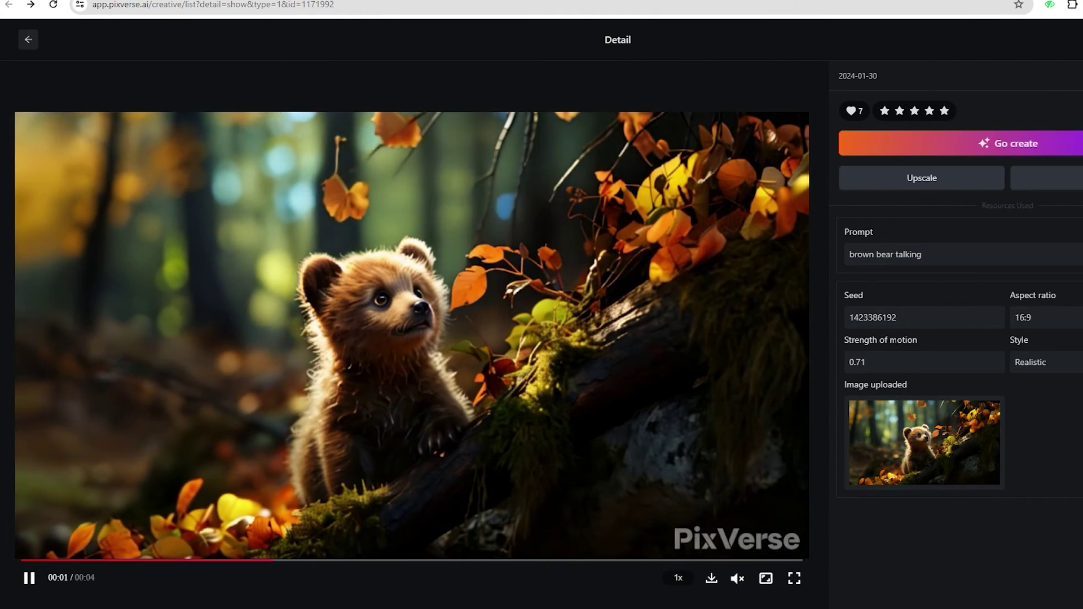
left_click_drag(899, 318, 847, 318)
double_click(856, 362)
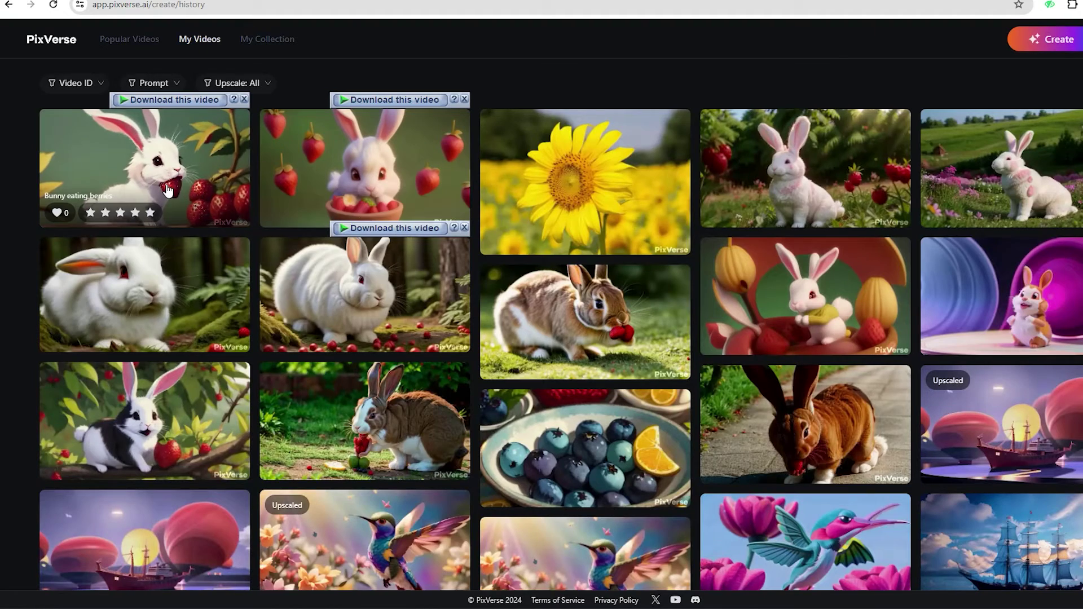
left_click(167, 190)
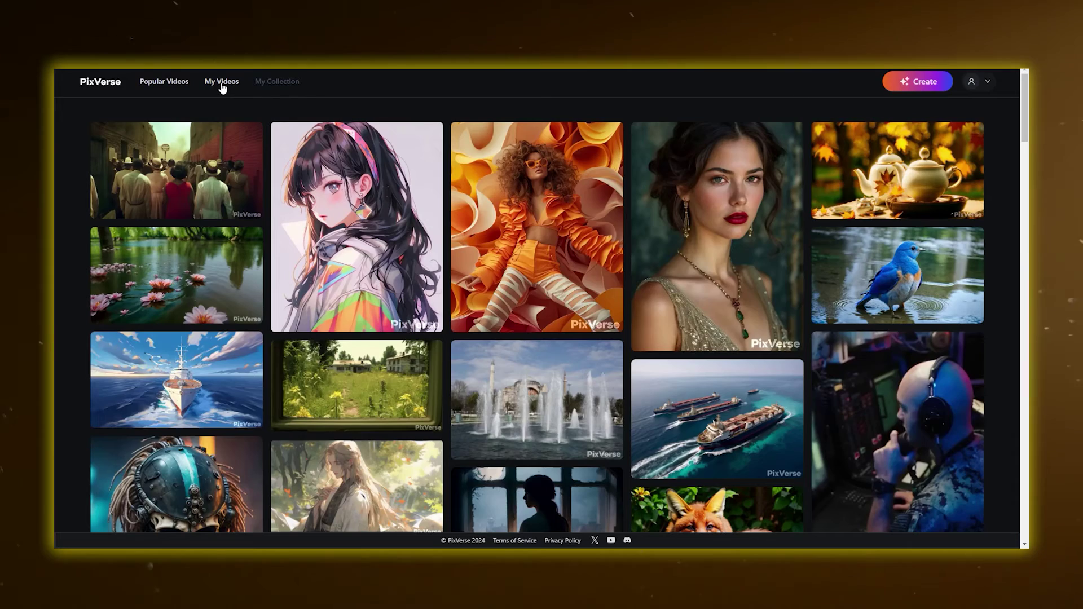
Go to My Videos and scroll through the generated clips.
left_click(222, 83)
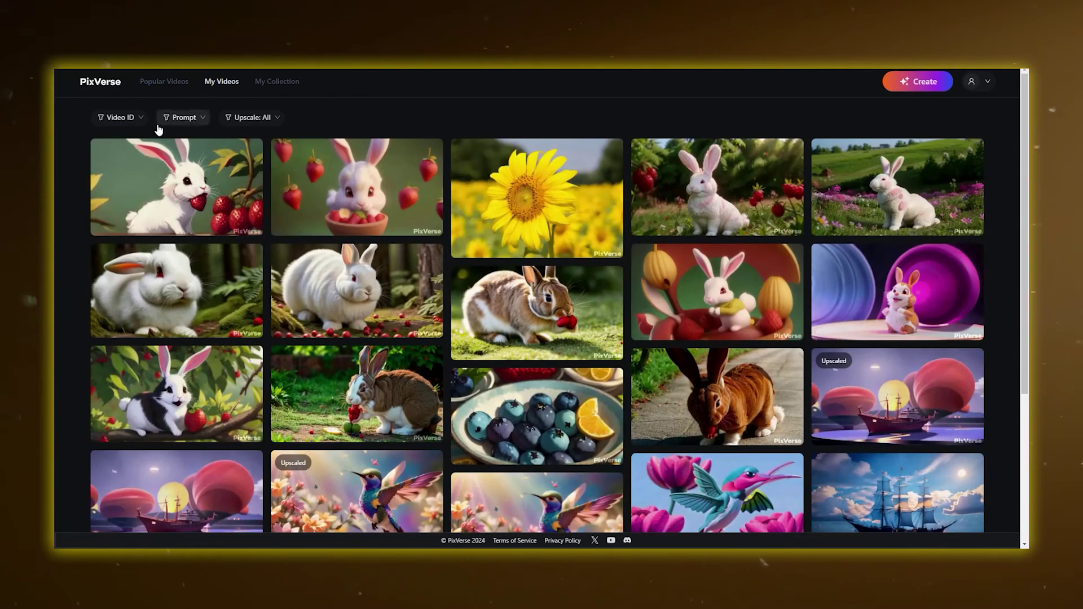
scroll(85, 225, "down", 4)
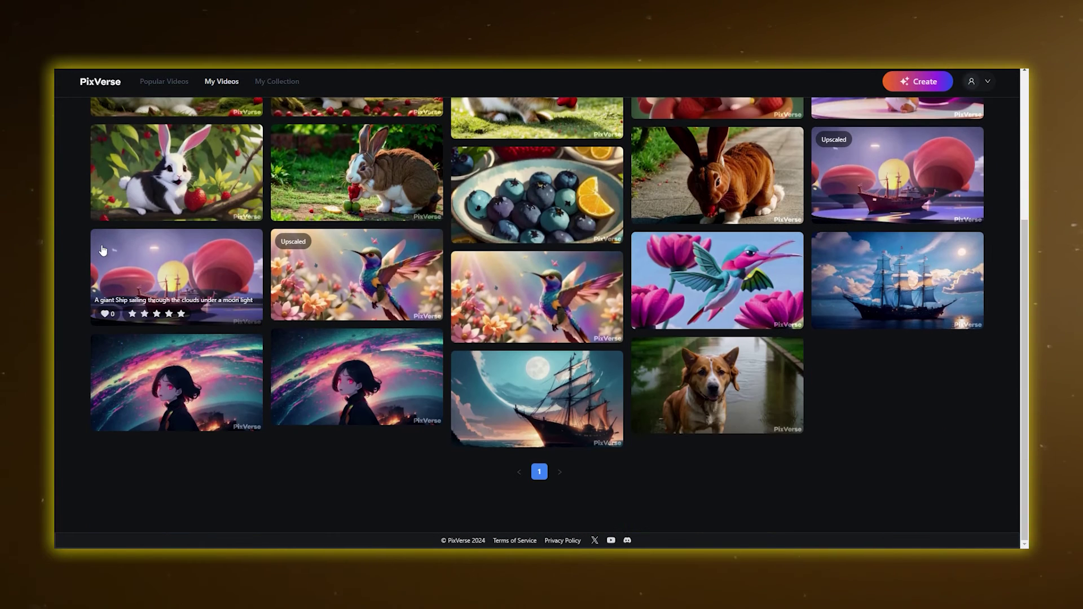
scroll(711, 220, "up", 1)
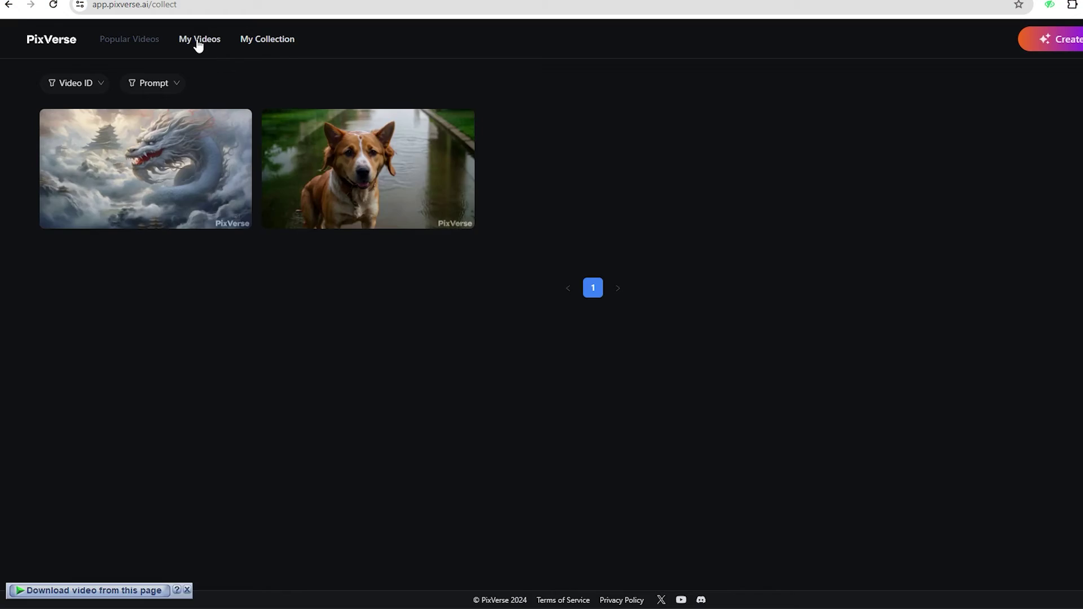
left_click(198, 41)
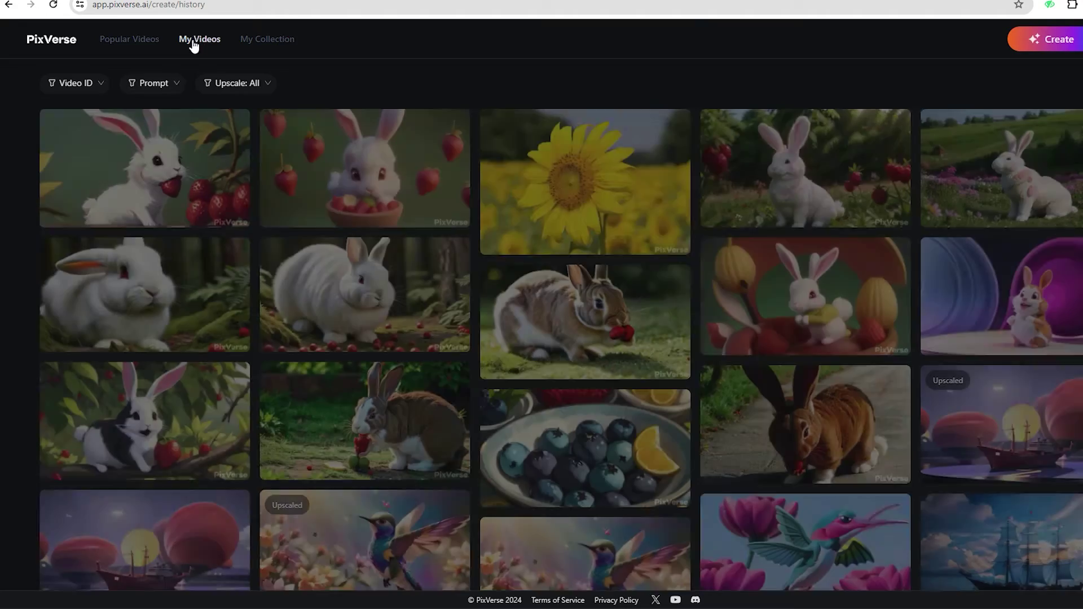
scroll(584, 226, "down", 3)
scroll(584, 225, "up", 3)
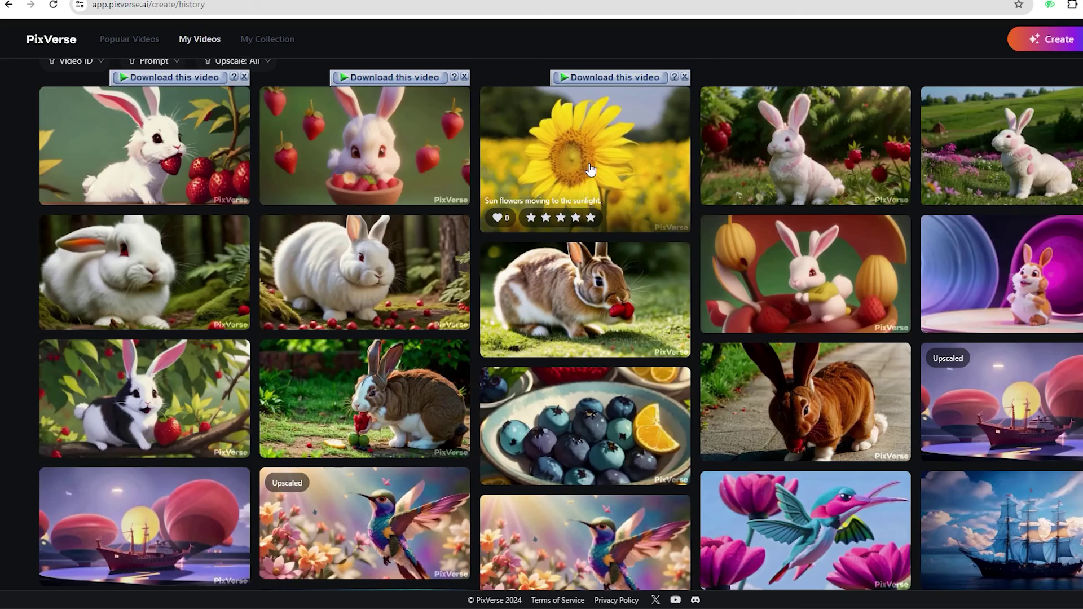
Delete the sunflower clip through its options menu's Delete file, confirming with OK.
left_click(584, 164)
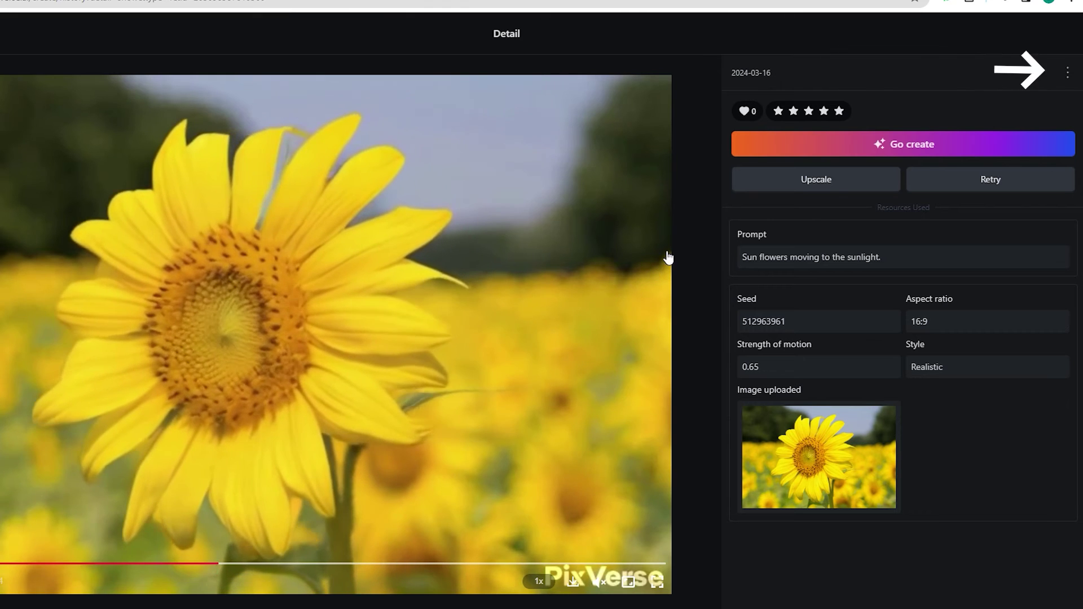
left_click(1067, 76)
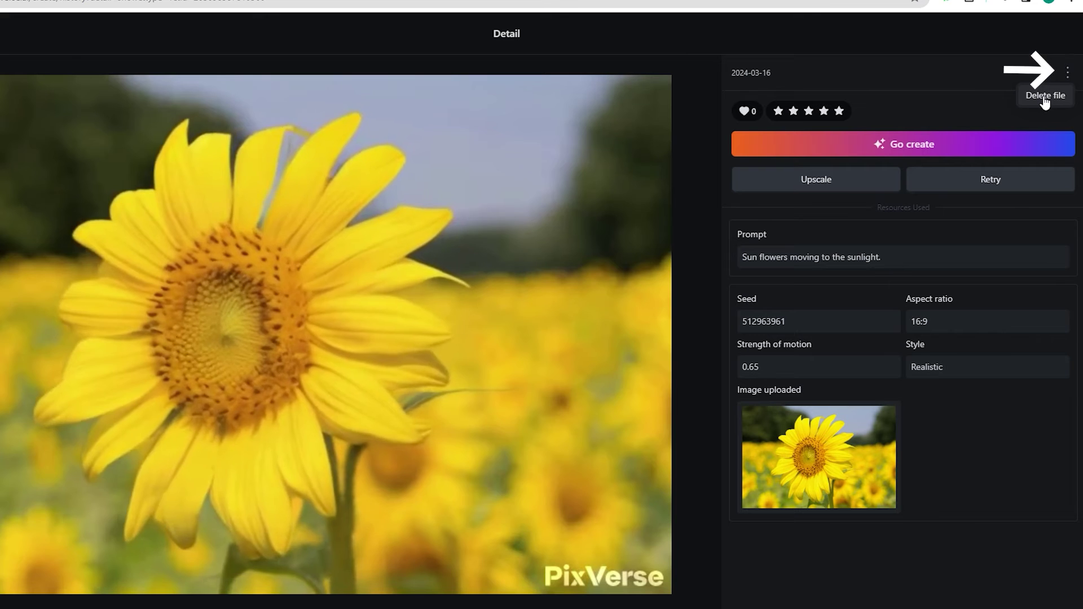
left_click(1045, 97)
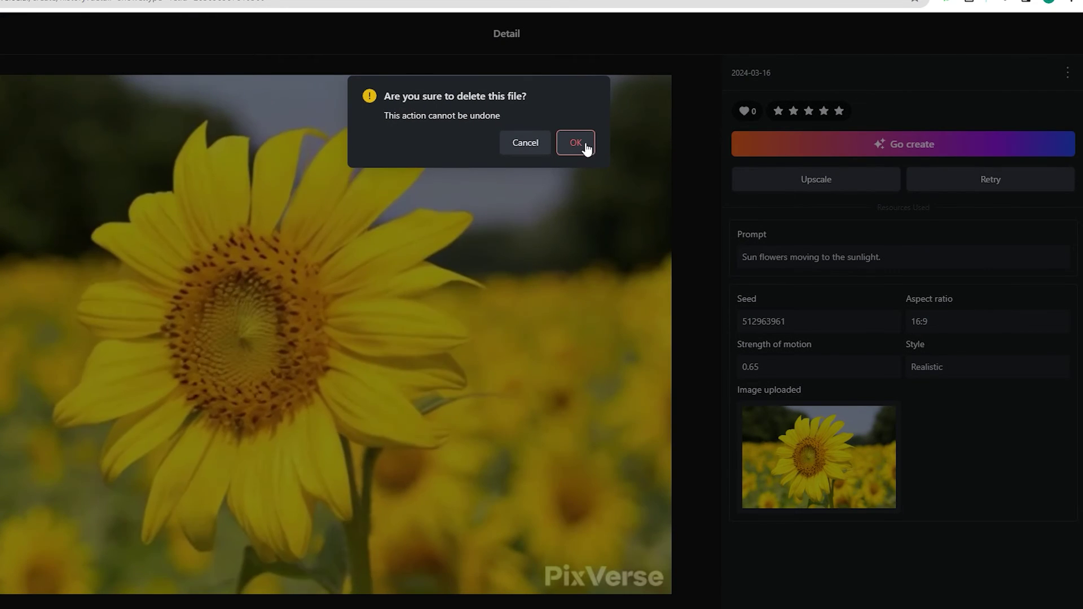
left_click(581, 145)
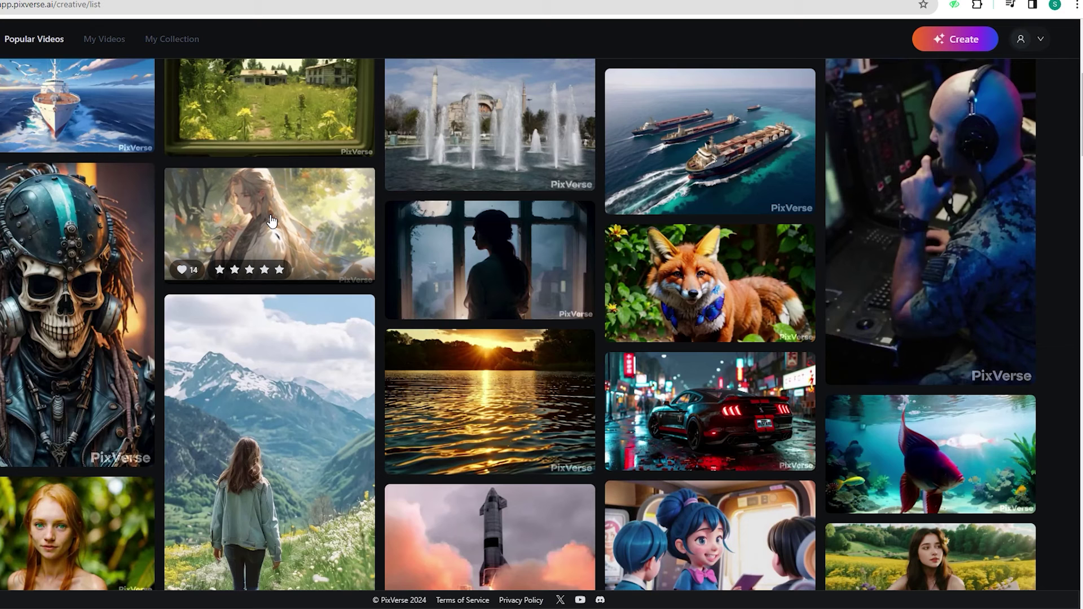
Generate from the current prompt, then clear the moderator-rejected text from the Prompt box.
left_click(270, 217)
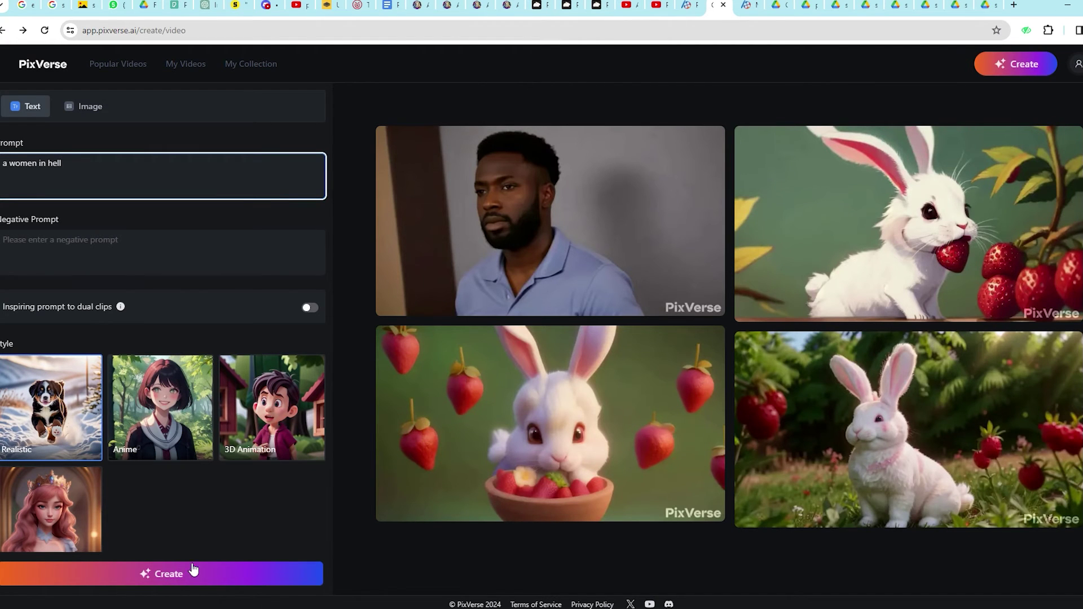
left_click(193, 575)
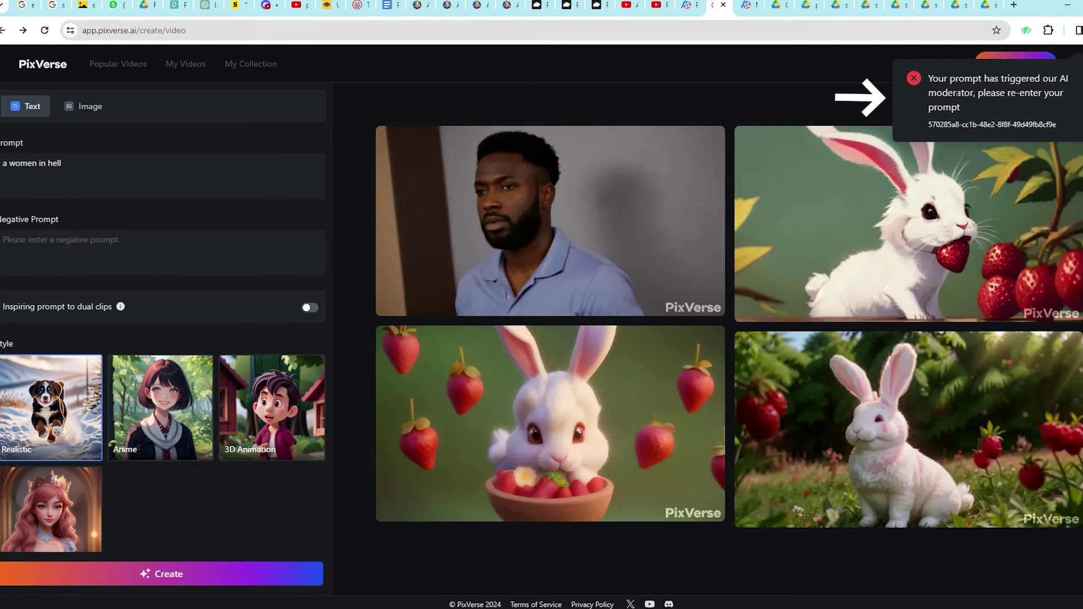
left_click(23, 179)
key("ctrl+a")
key("BackSpace")
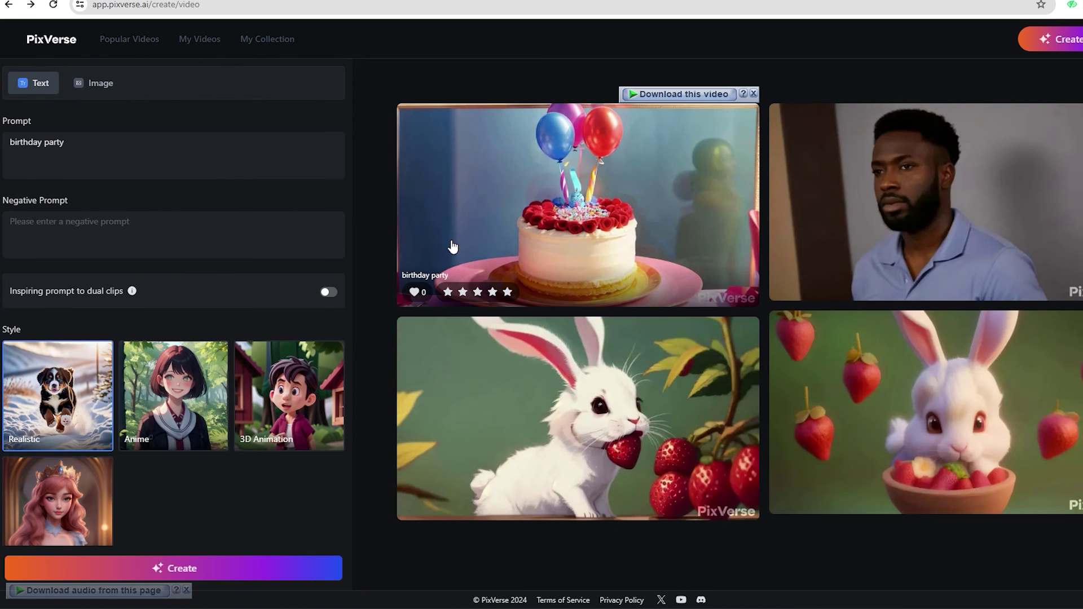
Generate a 3D Animation clip from the birthday prompt and view the new boy clip.
left_click(539, 226)
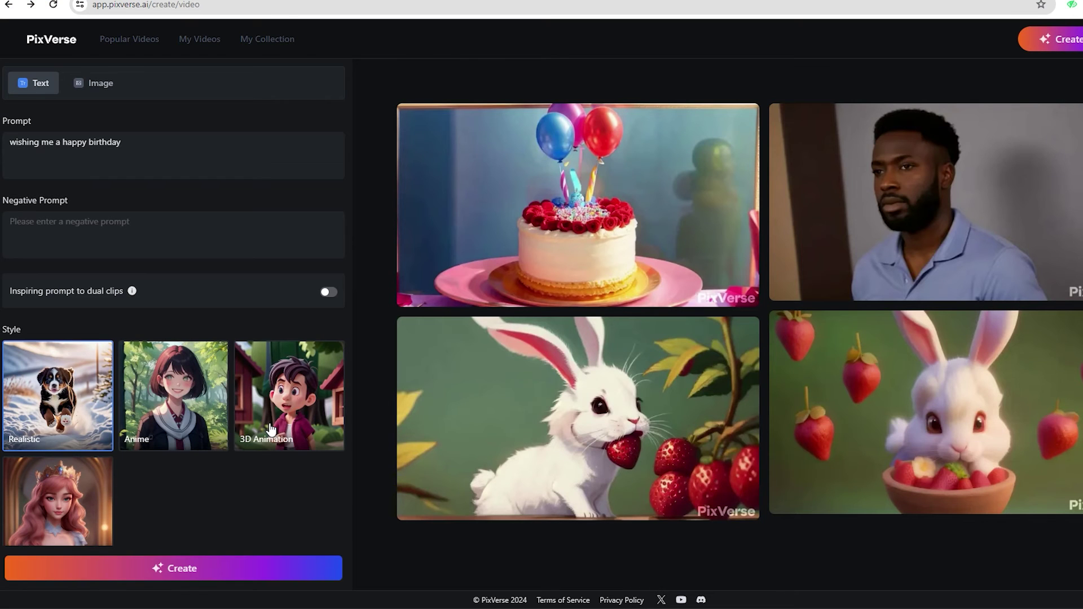
left_click(204, 568)
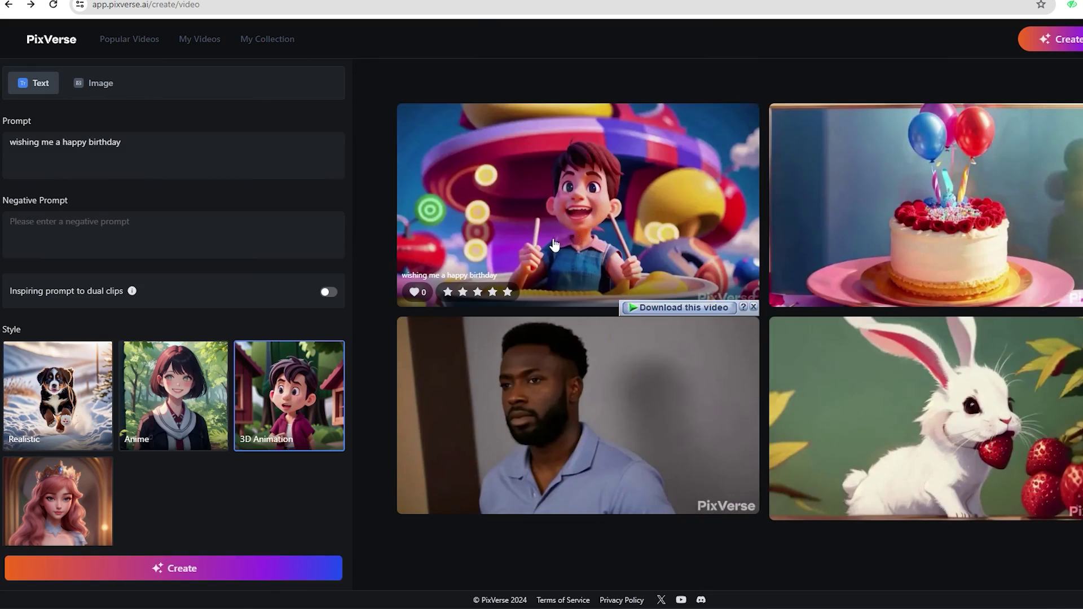
left_click(573, 229)
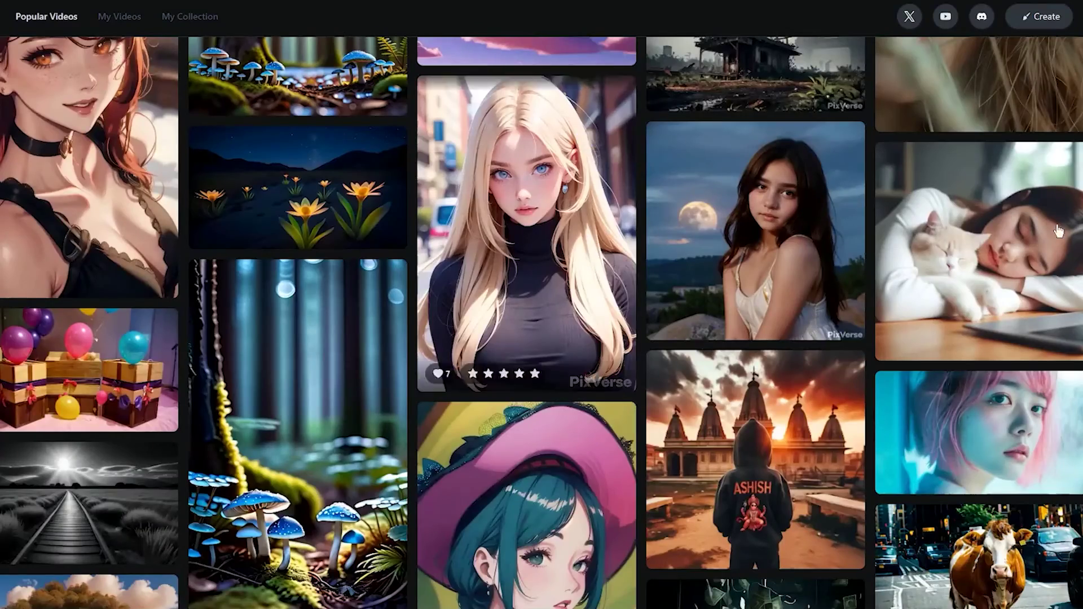
Scroll the gallery and open the sunflower clip's Detail page.
scroll(1058, 231, "up", 15)
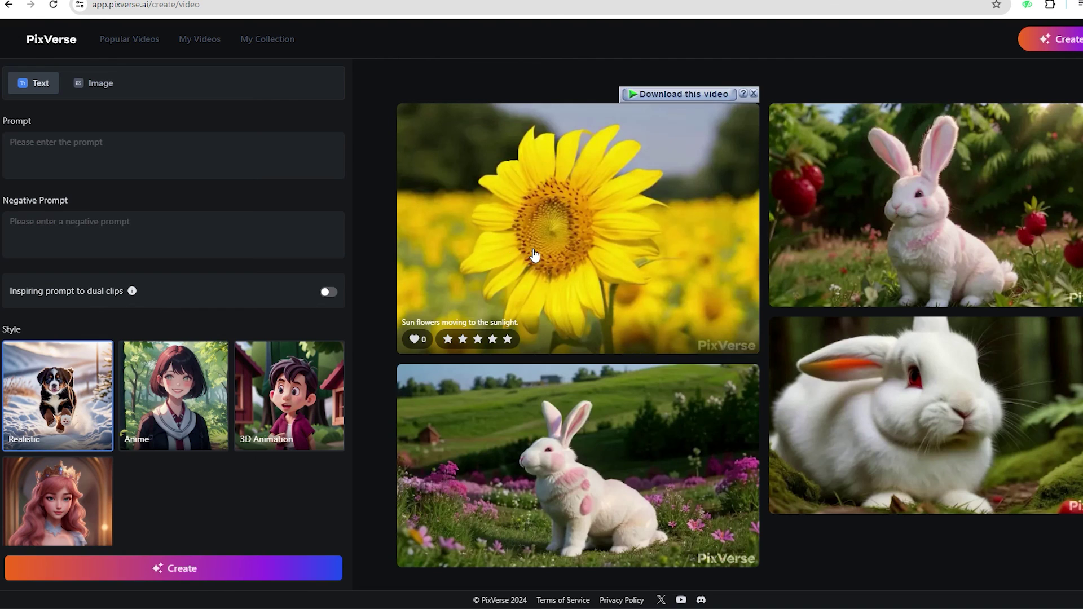
left_click(535, 255)
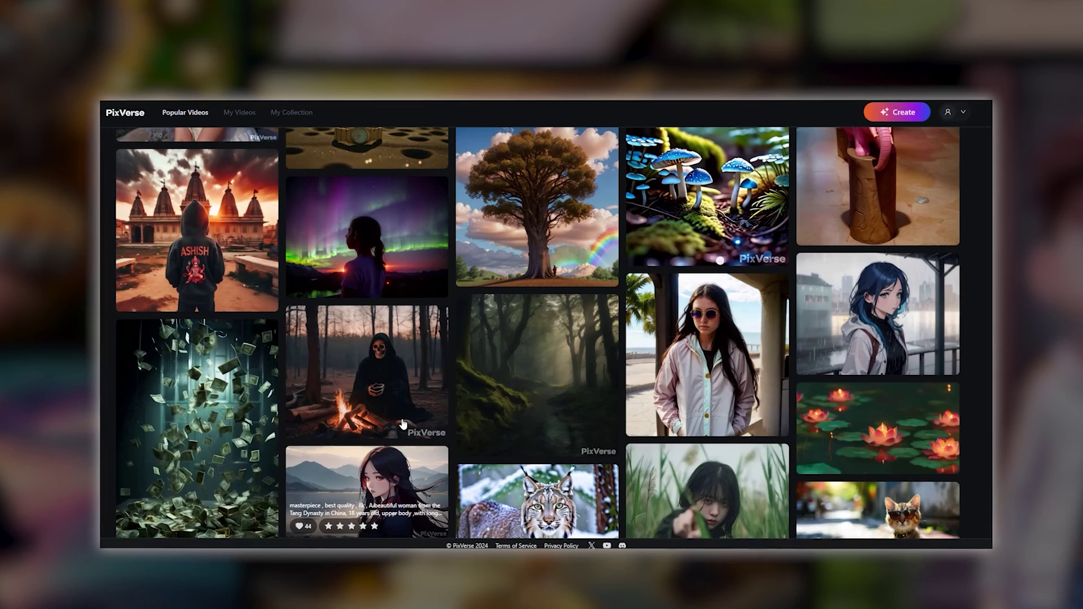
scroll(404, 423, "up", 2)
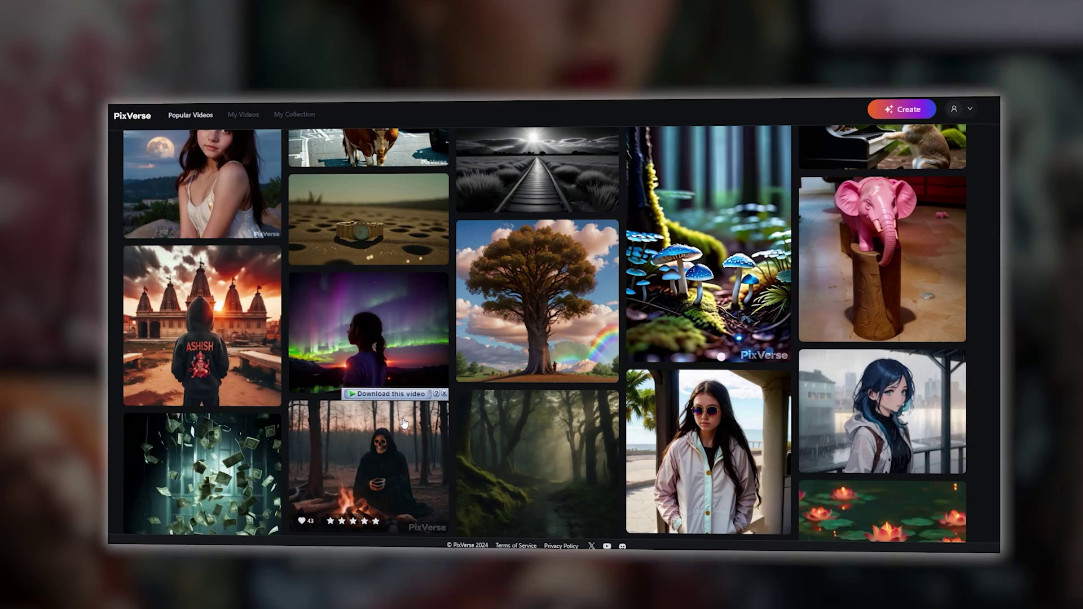